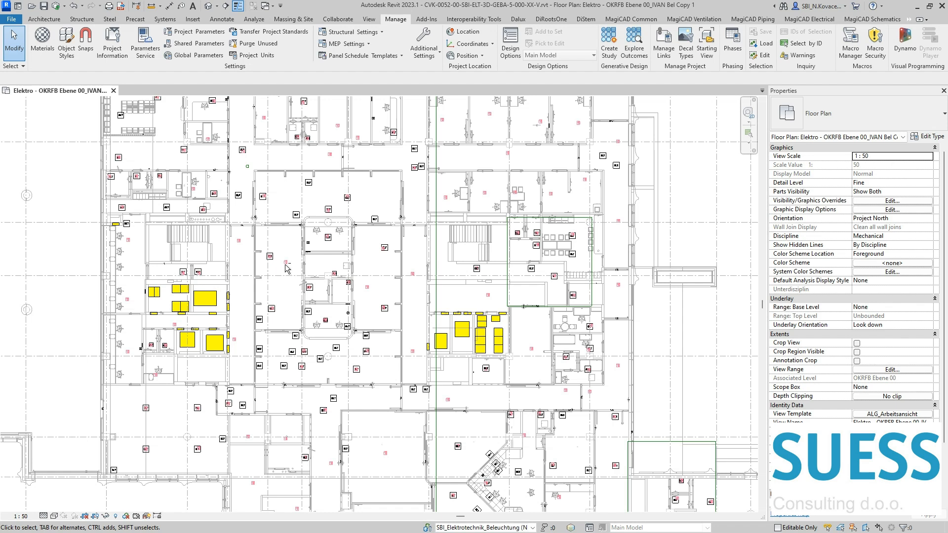
Step: Move the smoke detector in the central room upward so it sits clear of the ELT revision opening
scroll(286, 265, up, 6)
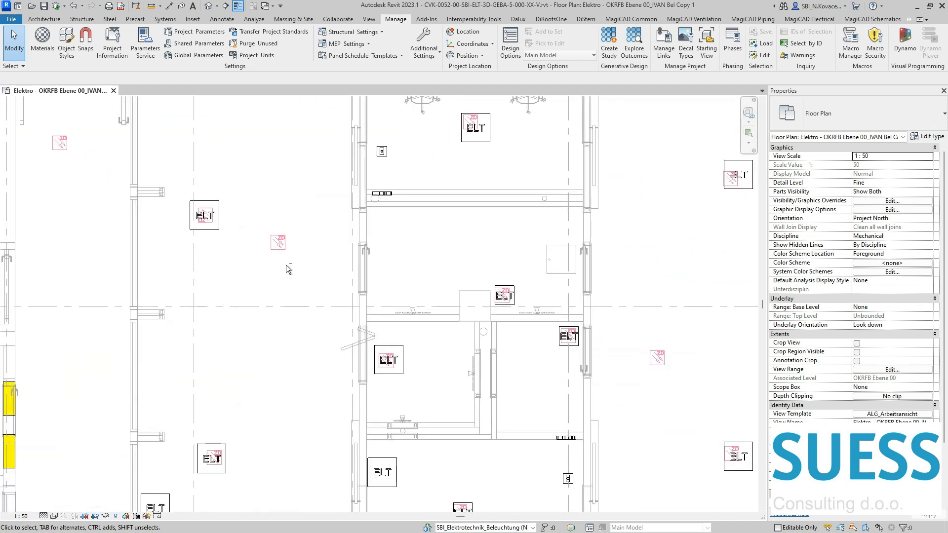
click(507, 295)
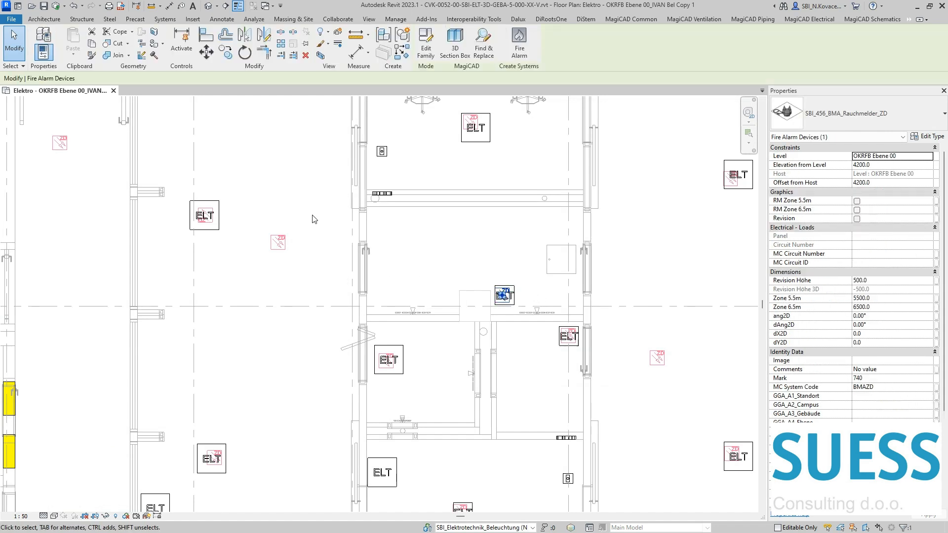
click(206, 51)
scroll(538, 299, up, 2)
click(523, 299)
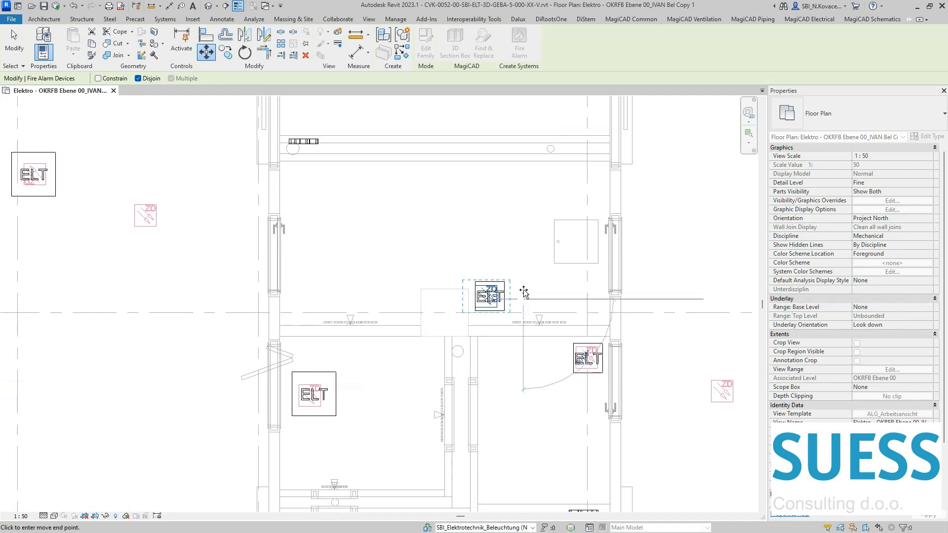
click(523, 283)
key(Escape)
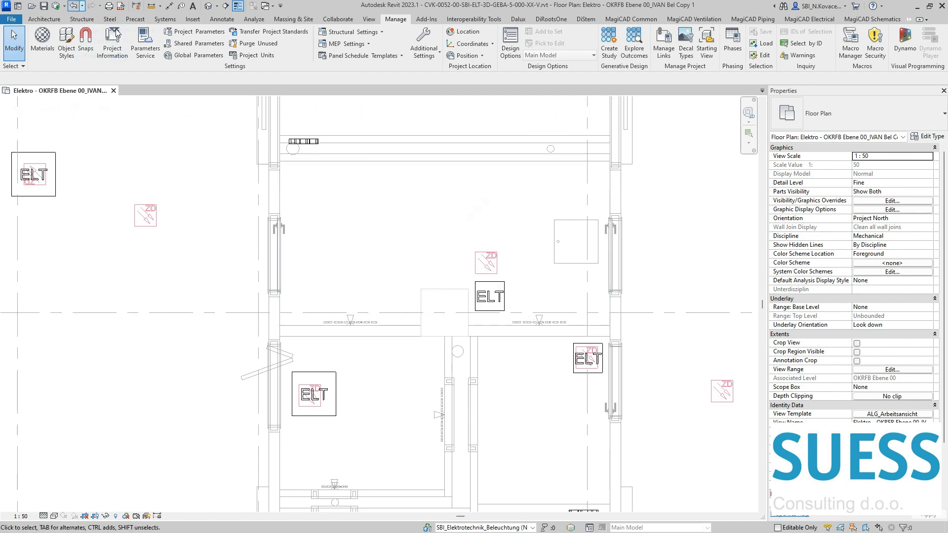
Step: Copy the moved smoke detector about 1860 mm to the upper-left part of the same room, away from any revision opening
click(506, 260)
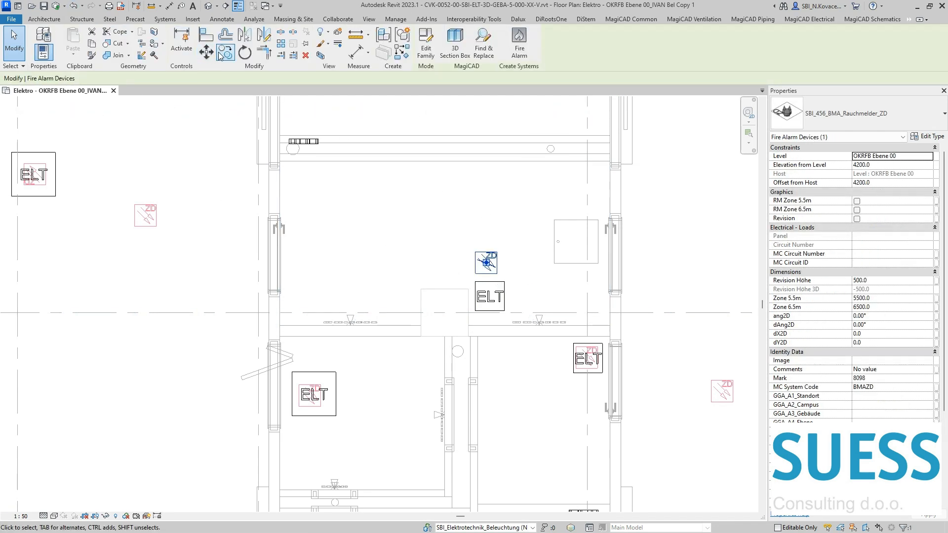
click(508, 263)
click(378, 223)
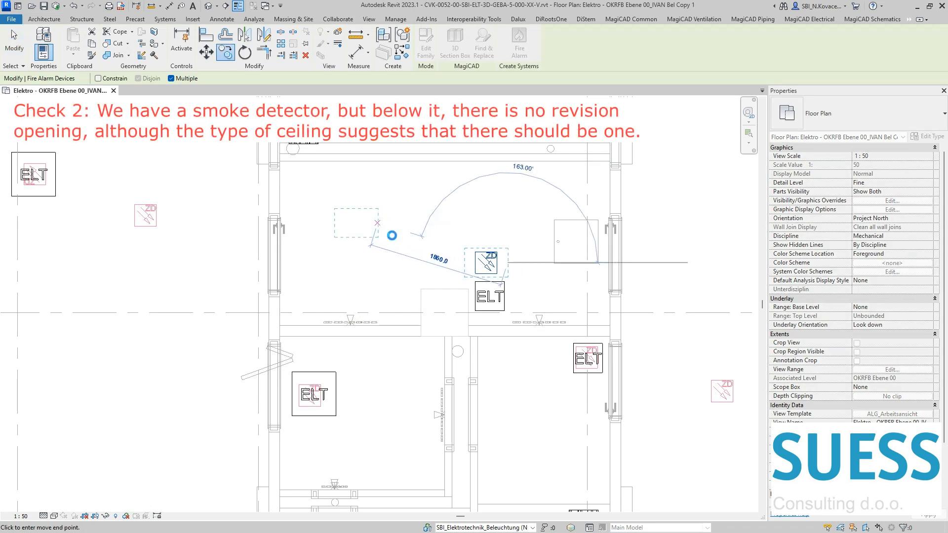
key(Escape)
key(Escape)
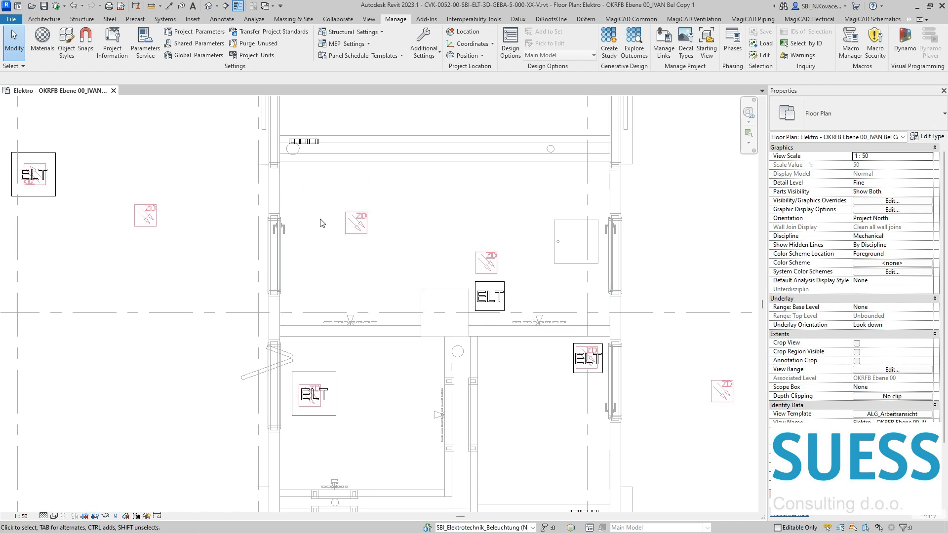
Step: Choose CVK-0052-EG-WTR-ARC-3D-GEBA-5-000-XX-V as the Revit link for the Melder check script
scroll(322, 198, down, 2)
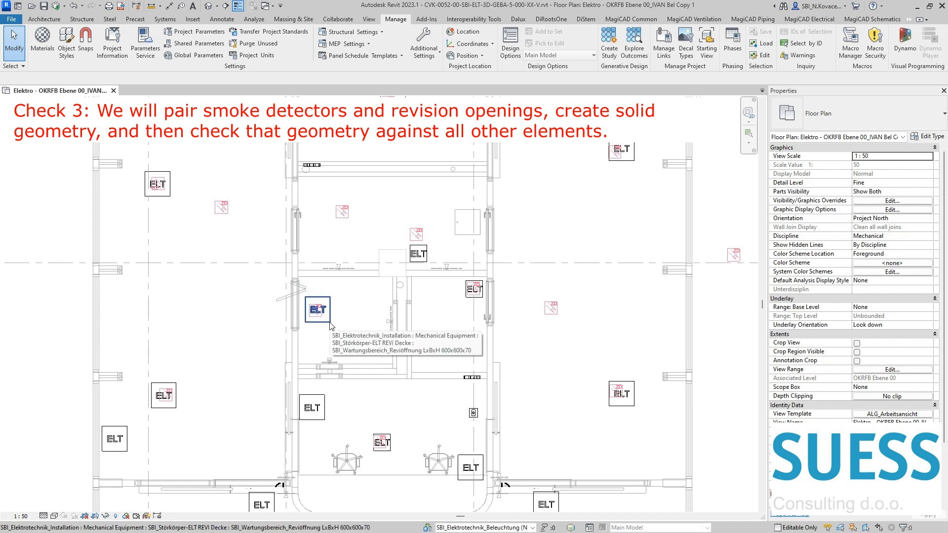
middle_drag(401, 115, 396, 162)
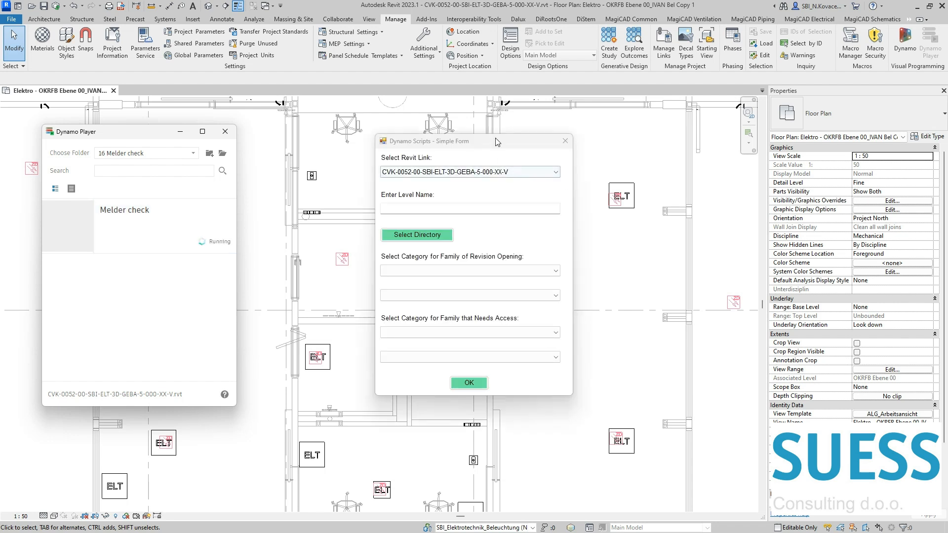
click(653, 158)
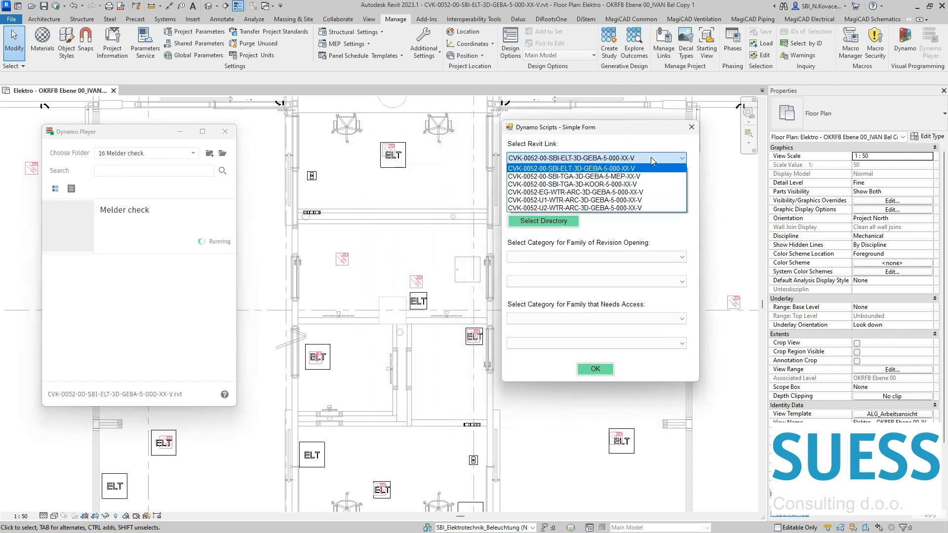
click(640, 192)
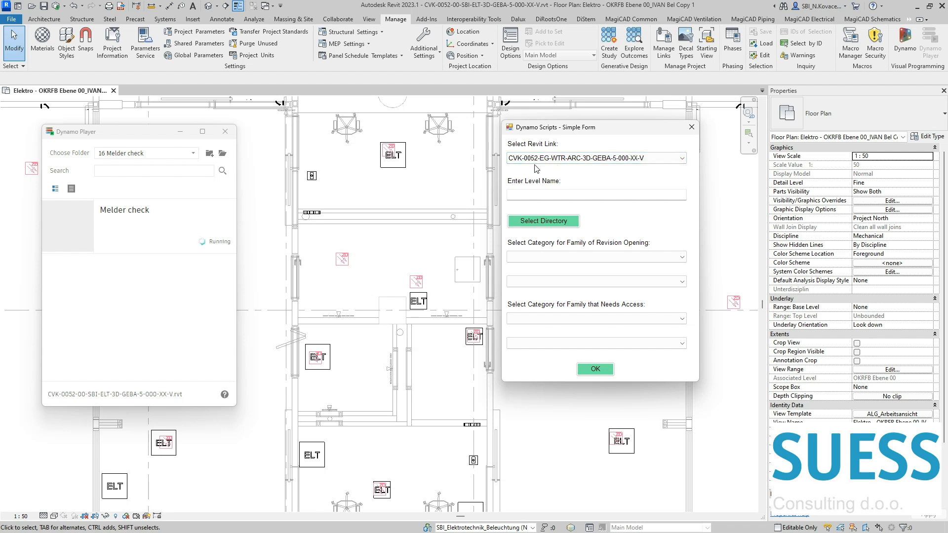
Step: Enter 00 as the level name and choose the desktop Temp folder as the script's output directory
click(545, 193)
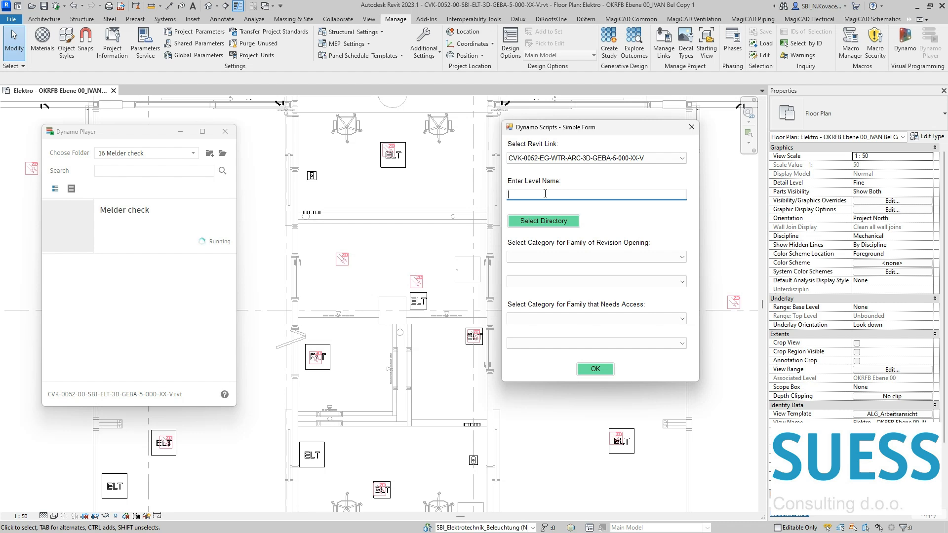
text(00)
click(559, 222)
click(518, 354)
click(640, 390)
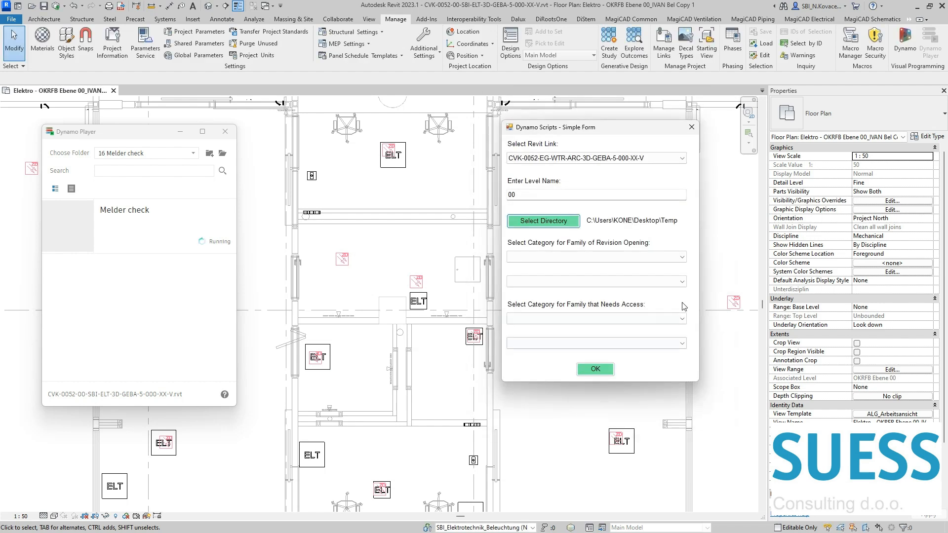
Step: Set the revision opening category to Mechanical Equipment and its family to SBI_Störkörper-ELT REVI Decke
click(683, 260)
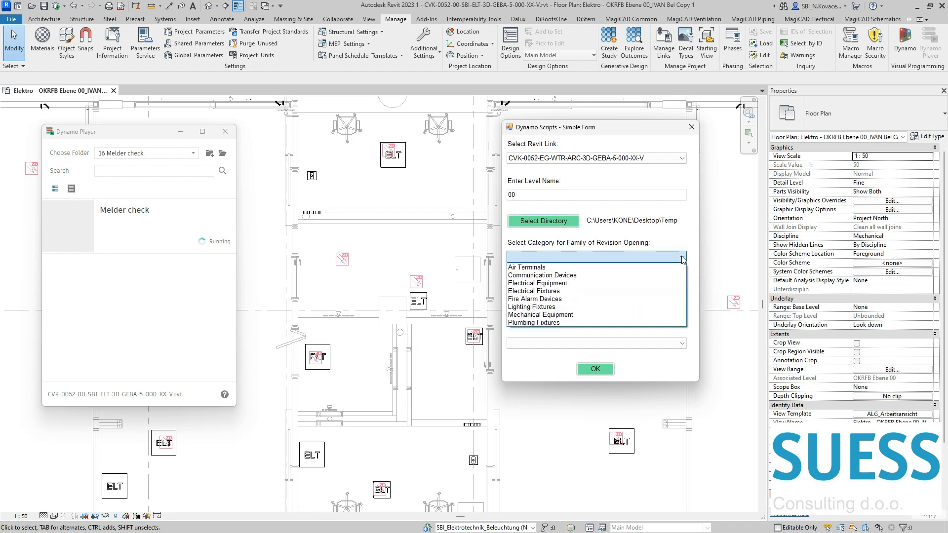
click(656, 316)
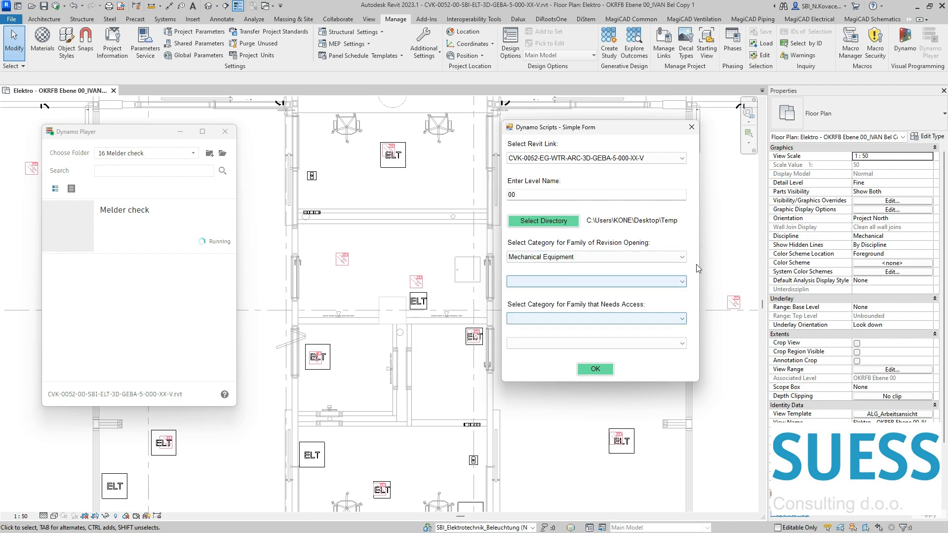
click(673, 284)
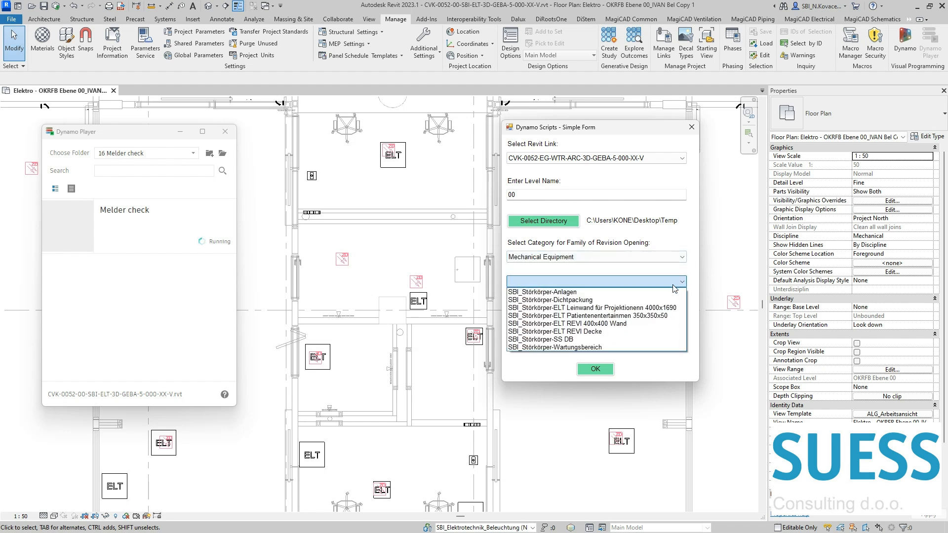
click(649, 331)
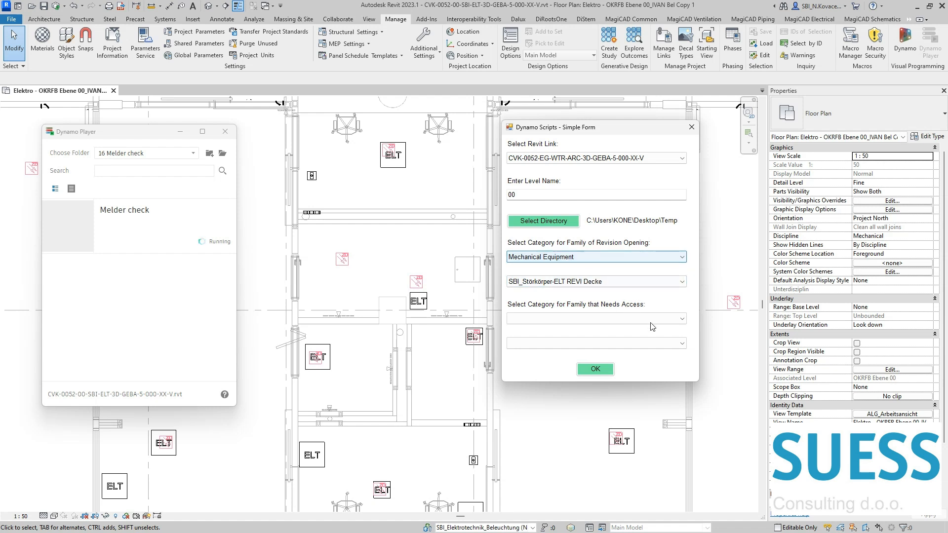
Step: Set the family needing access to SBI_456_BMA_Rauchmelder_ZD in the Fire Alarm Devices category and run the check
click(672, 318)
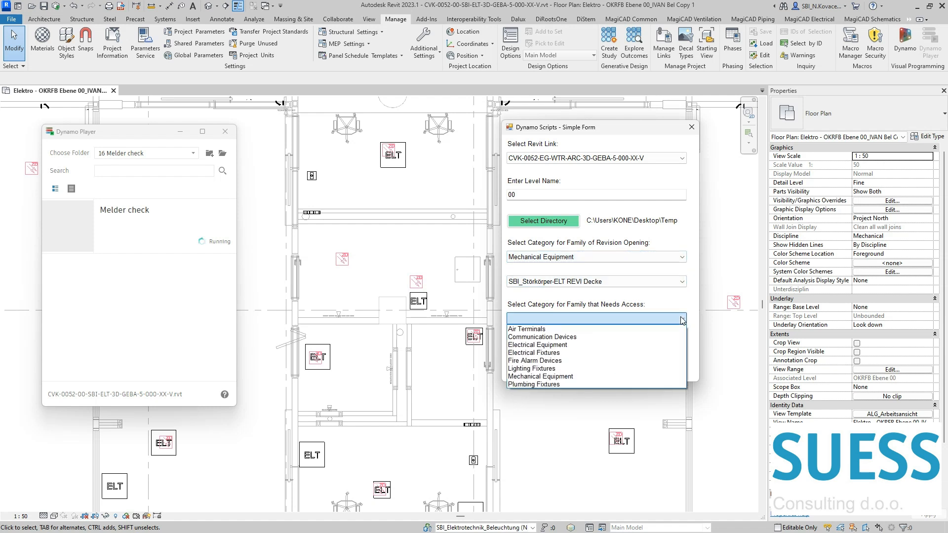
click(666, 362)
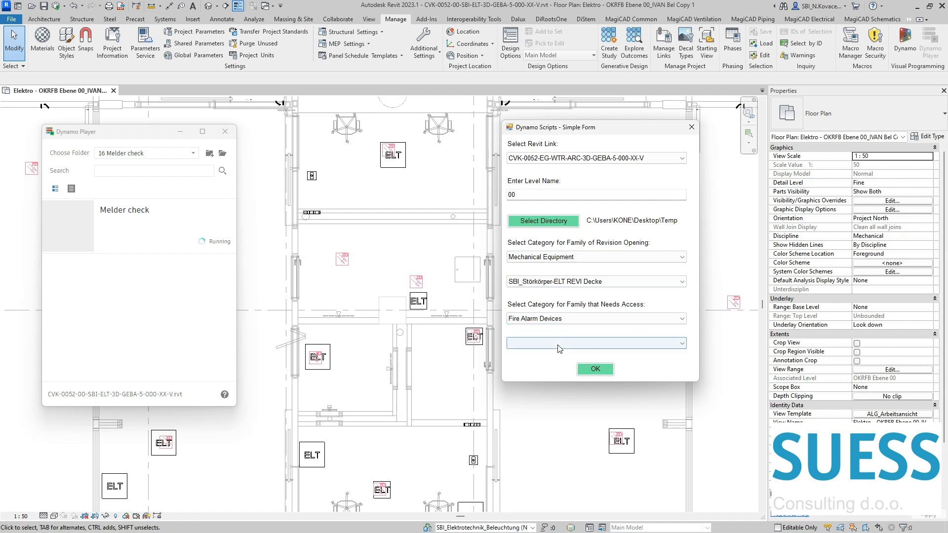
click(592, 343)
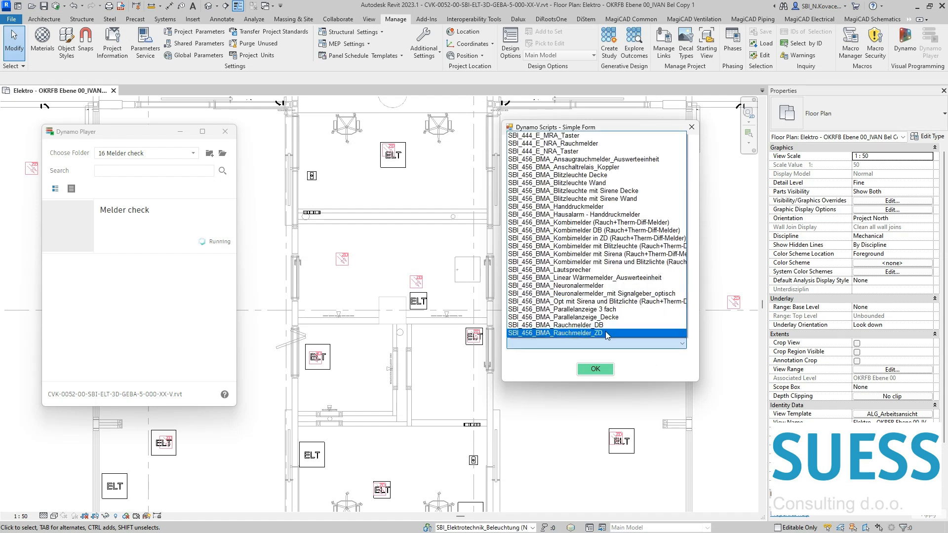
click(606, 333)
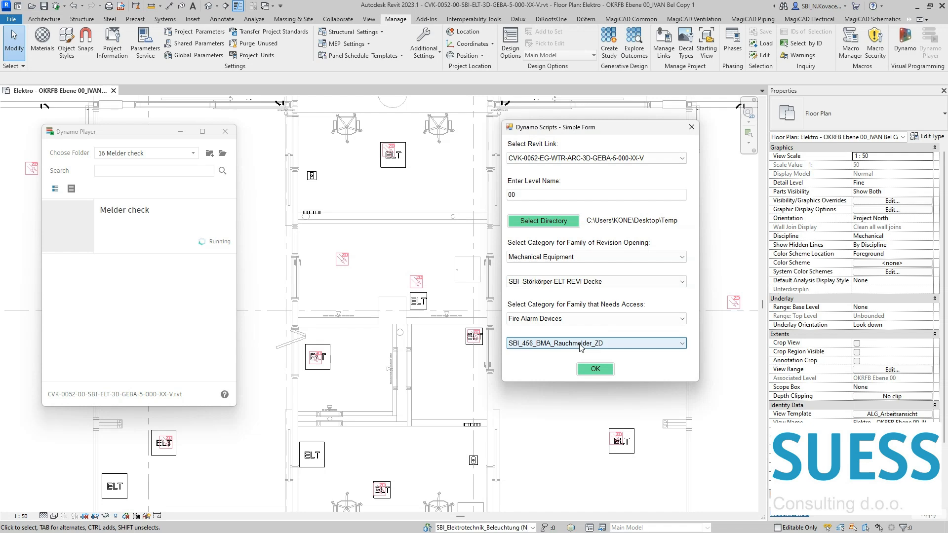
click(596, 369)
Step: Shrink the Temp folder window and place it over the floor plan, beside the running script
drag(564, 109, 543, 92)
drag(276, 89, 587, 292)
drag(809, 301, 624, 252)
drag(766, 474, 852, 493)
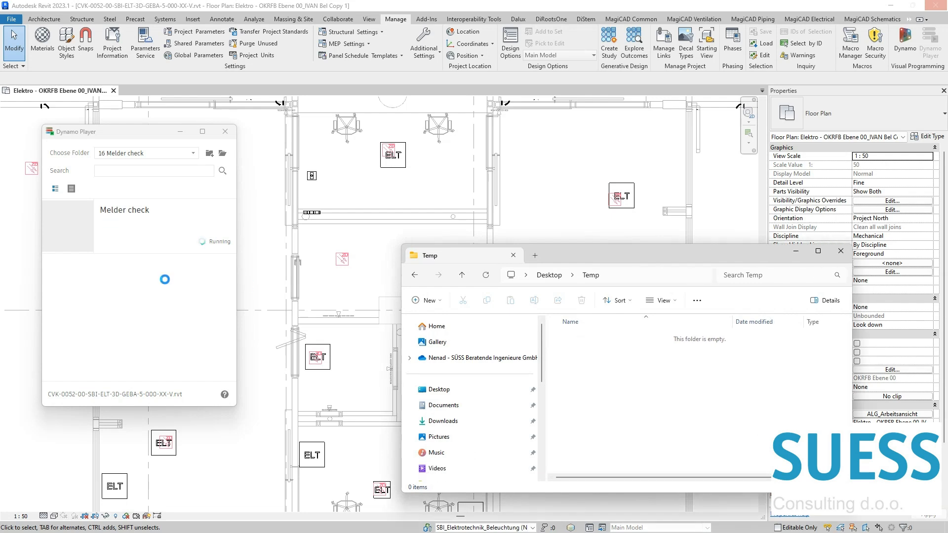
Step: Close Dynamo Player and move the Temp folder window aside to uncover the floor plan
click(225, 131)
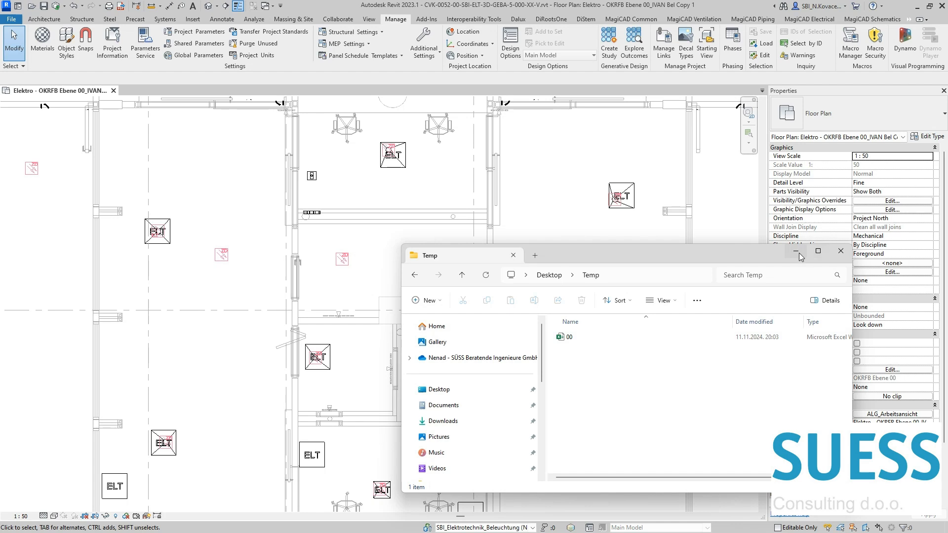
drag(739, 256, 0, 250)
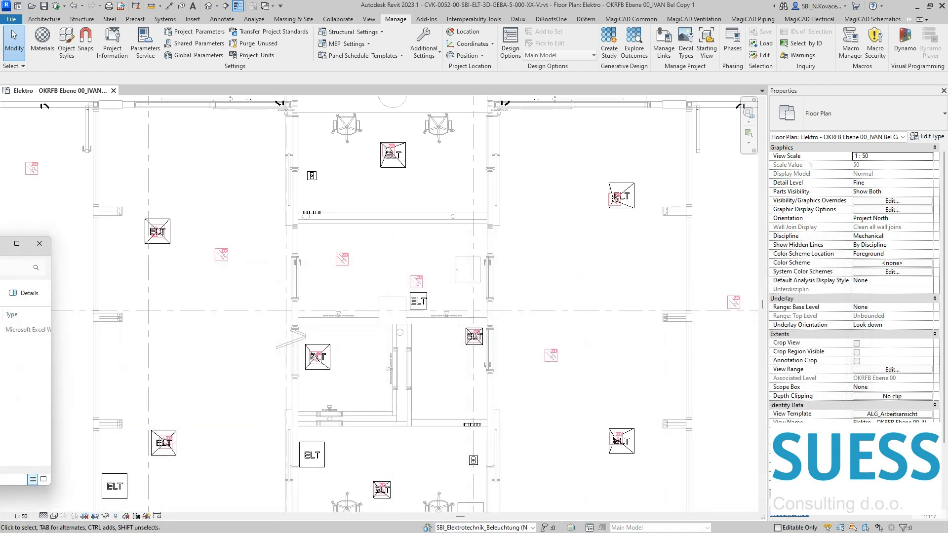
click(401, 242)
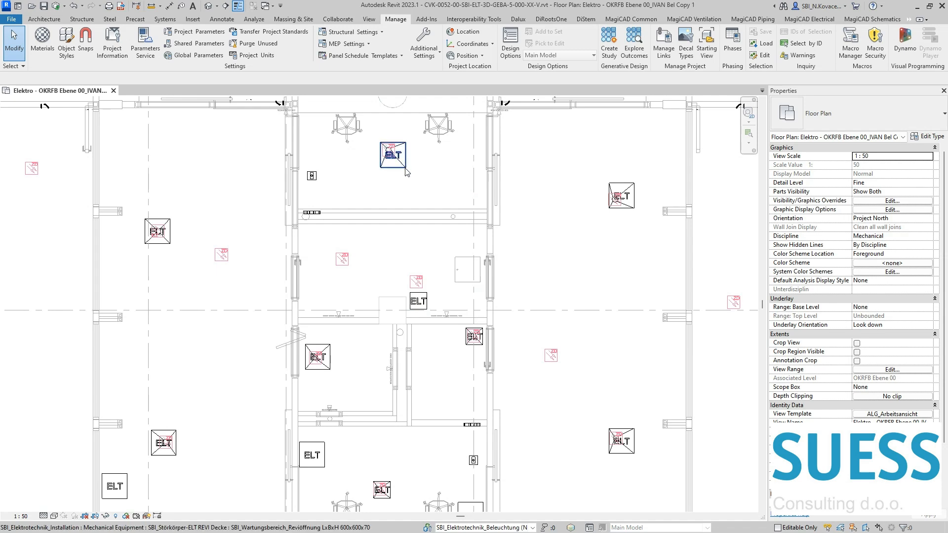
Step: Inspect the geometry generated at the upper room's revision opening, and check the properties of the unpaired detector and its nearby opening
scroll(403, 167, up, 5)
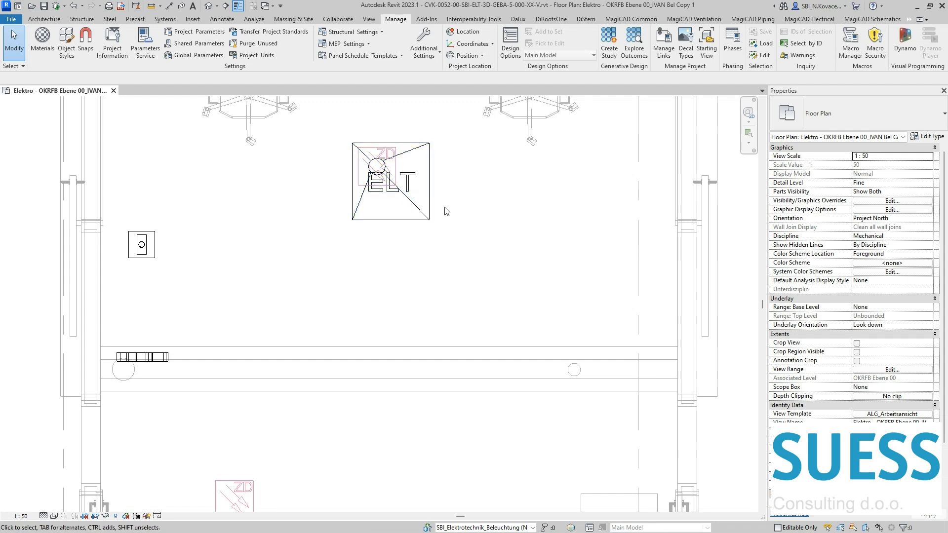
scroll(359, 165, down, 2)
click(410, 365)
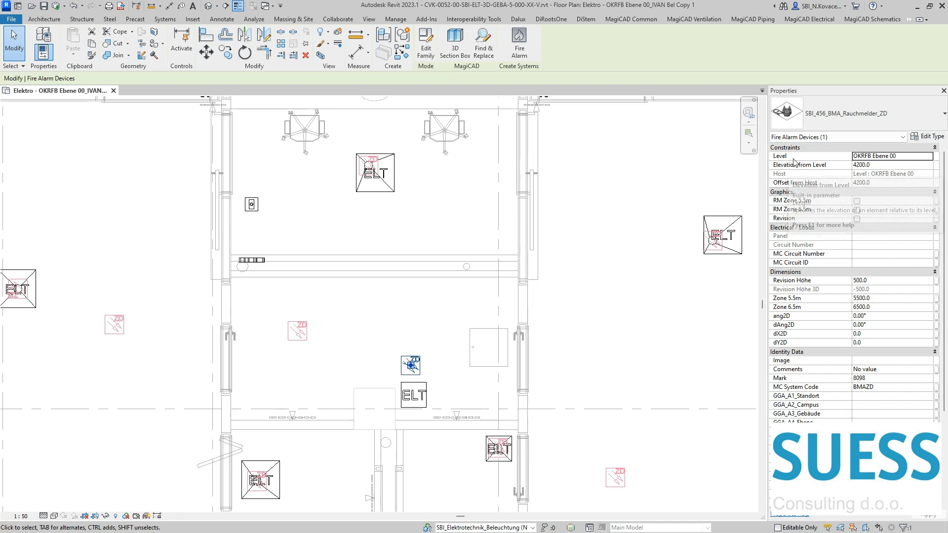
click(437, 396)
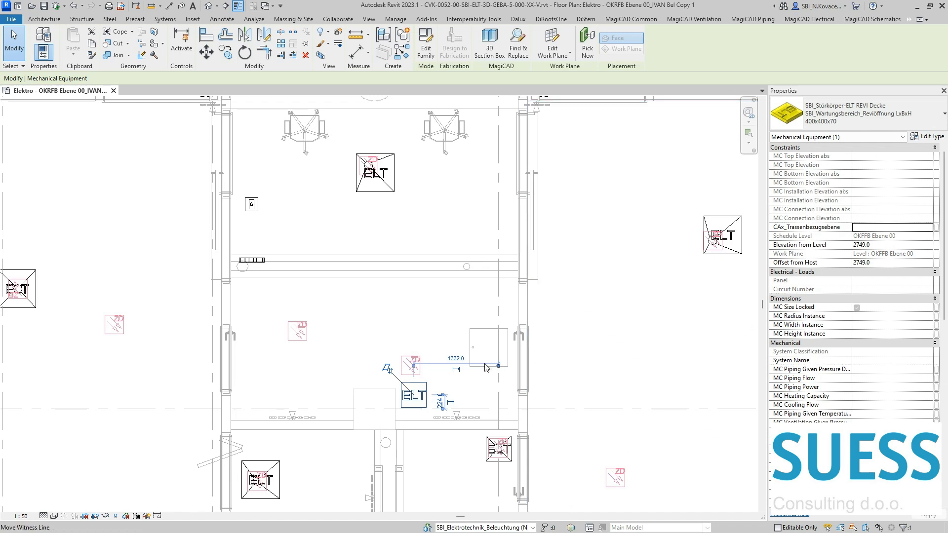
Step: Open the Excel report 00 from the Temp folder and shrink its window over the floor plan
drag(0, 220, 440, 153)
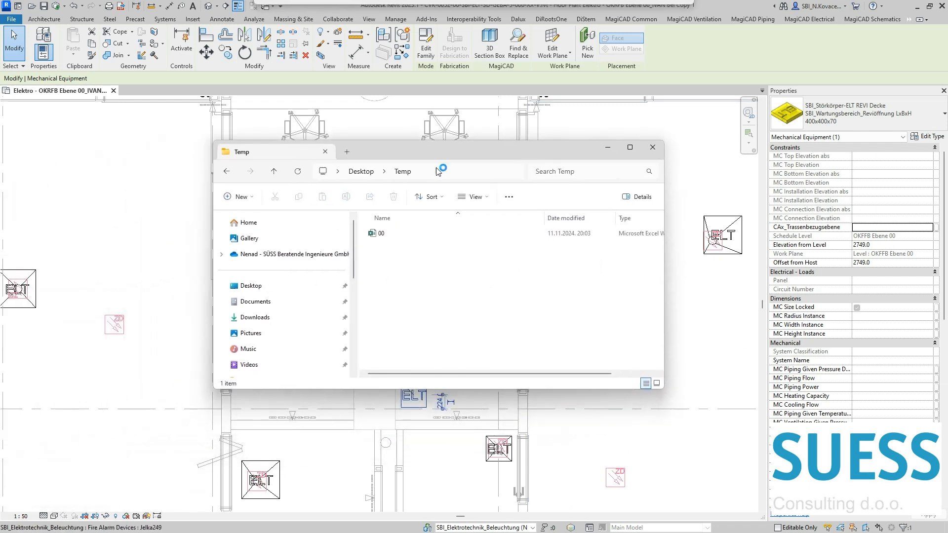
double_click(411, 235)
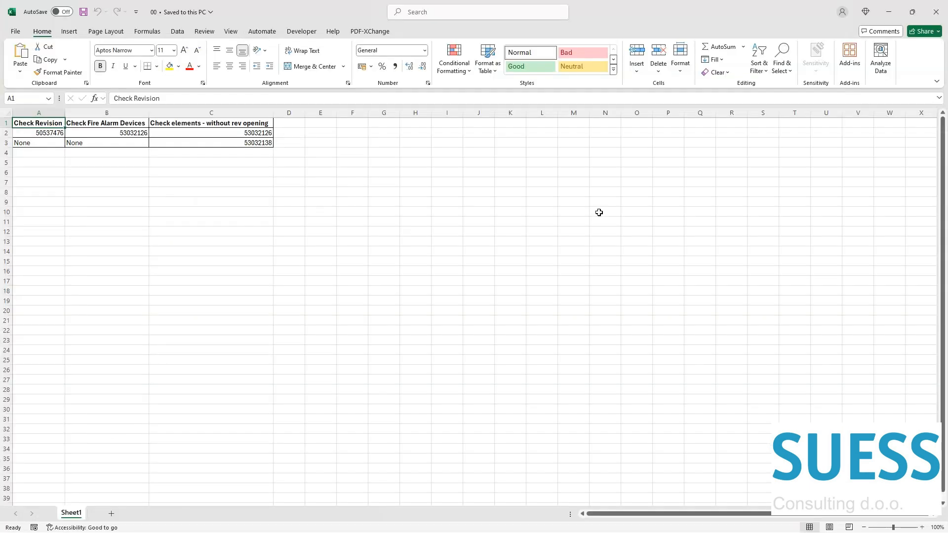
drag(360, 11, 333, 92)
drag(768, 460, 400, 330)
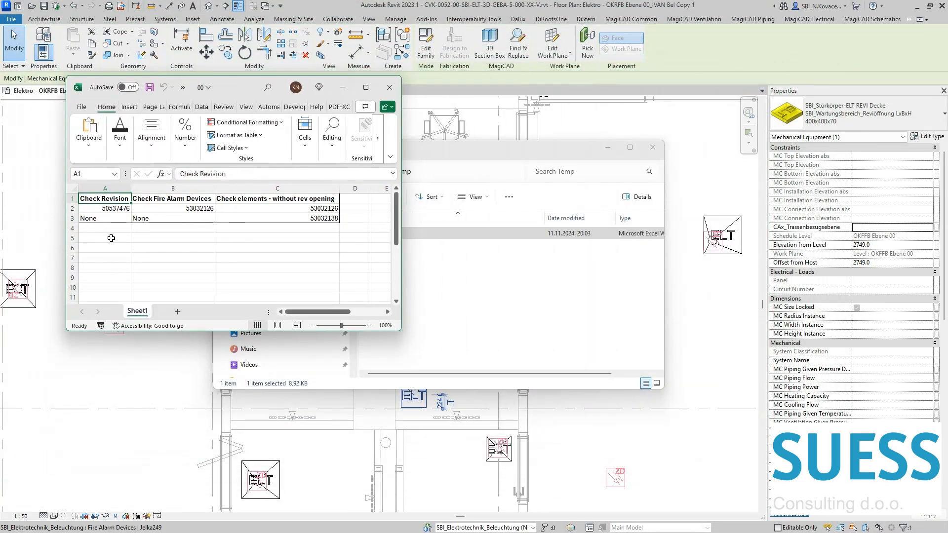
Step: Examine the report's Check Revision and Check Fire Alarm Devices columns and the column of elements without a revision opening
drag(118, 200, 165, 219)
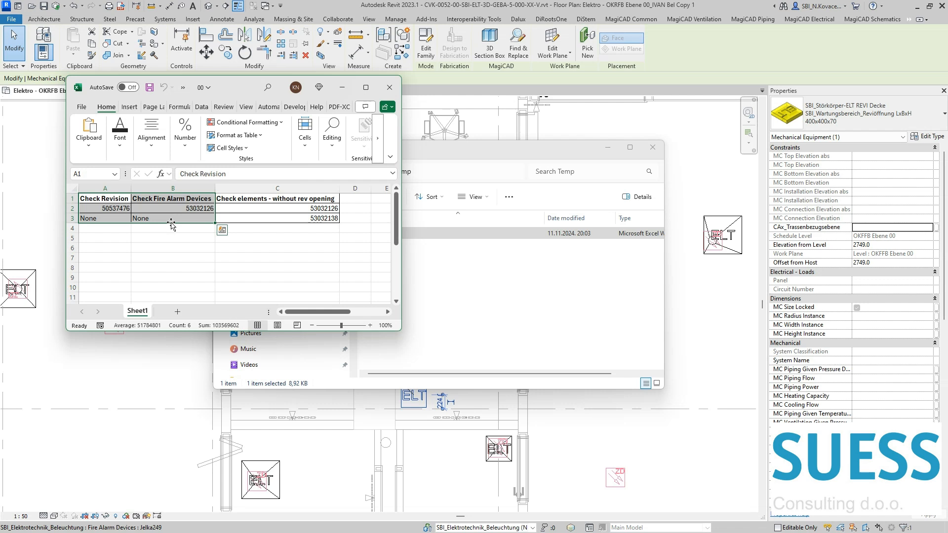
click(189, 211)
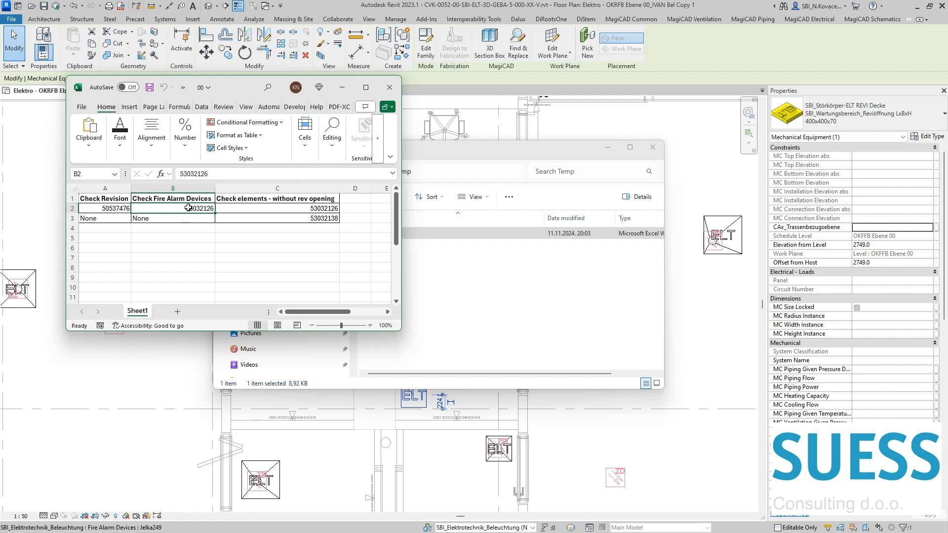
drag(103, 201, 149, 220)
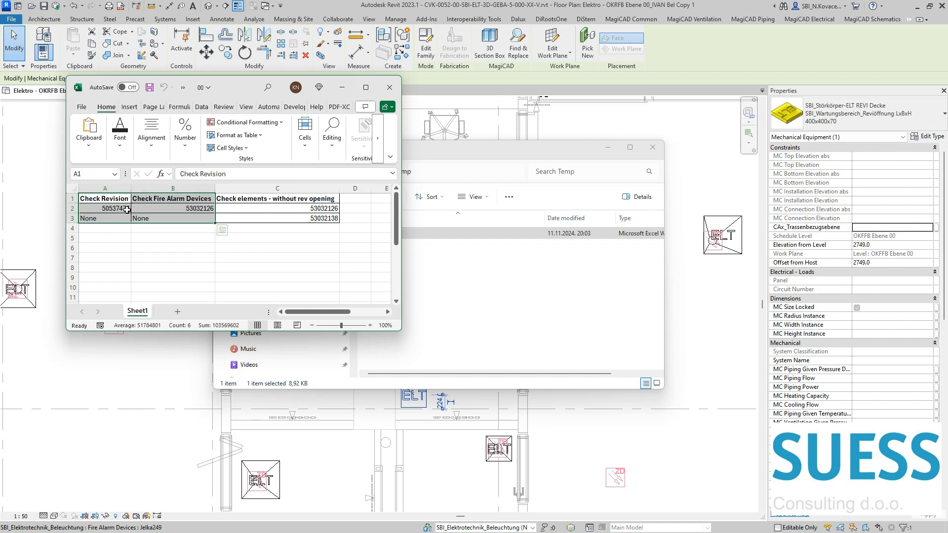
drag(277, 199, 298, 217)
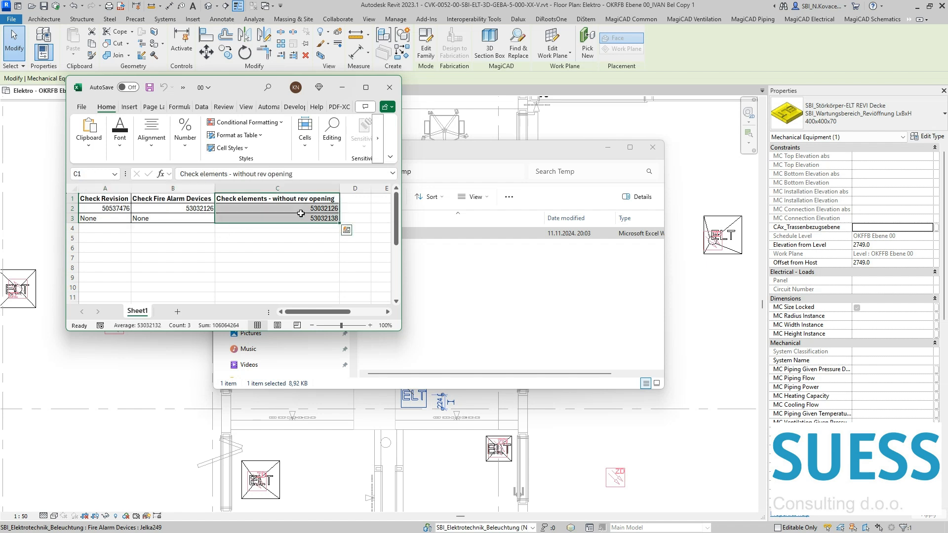
Step: Compare the first element without a revision opening with the Check Fire Alarm Devices entry, and minimize the Temp folder window
click(299, 209)
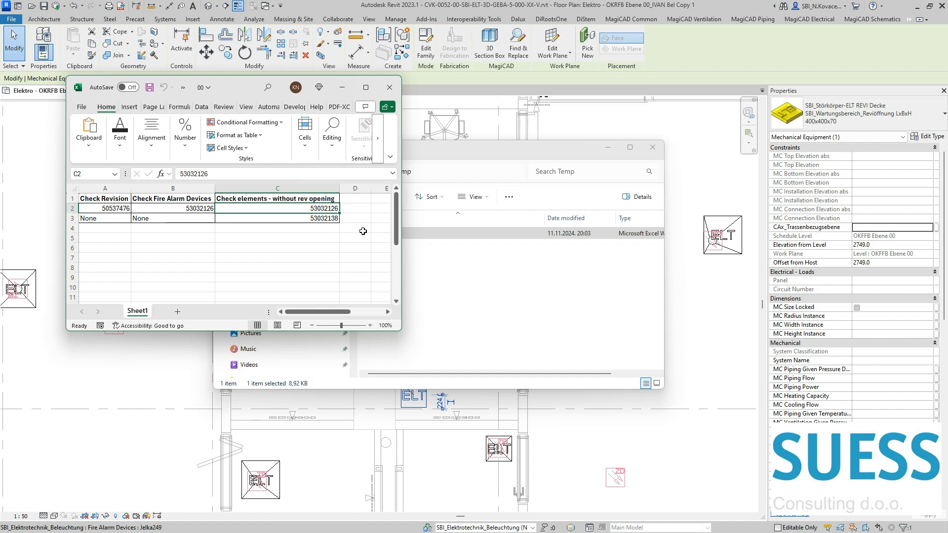
drag(202, 210, 220, 209)
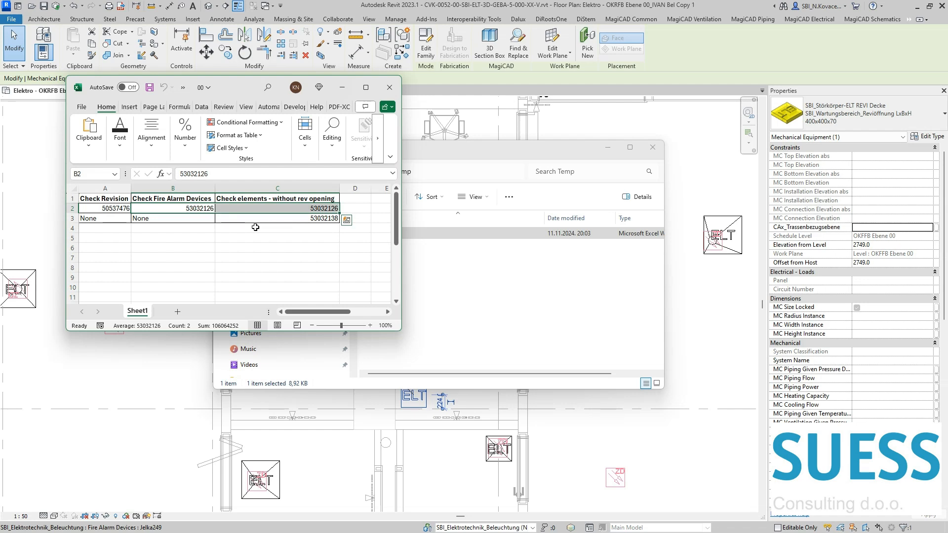
click(607, 147)
Step: Copy the element ID 53032126 from the report's Check Fire Alarm Devices column and select that element by ID in Revit
click(175, 209)
key(ctrl+c)
click(479, 232)
click(395, 19)
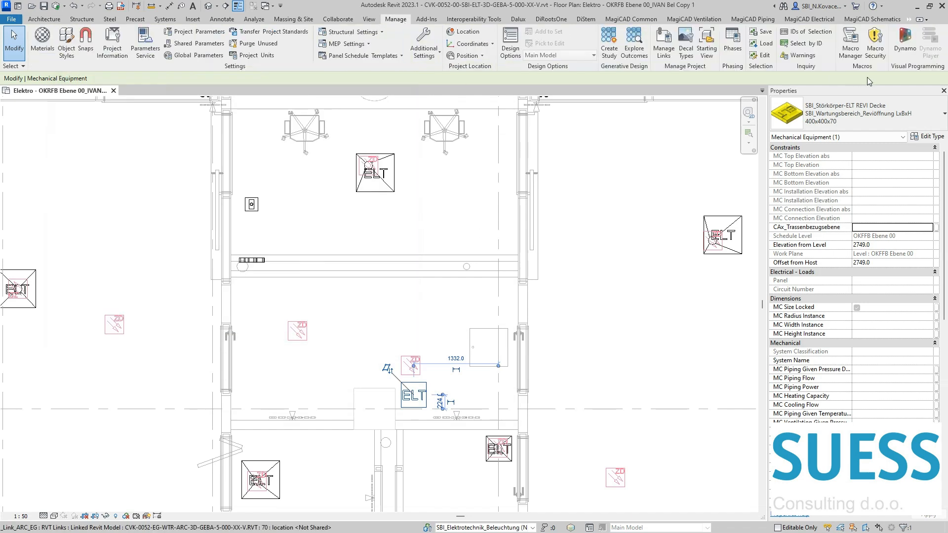
click(795, 43)
key(ctrl+v)
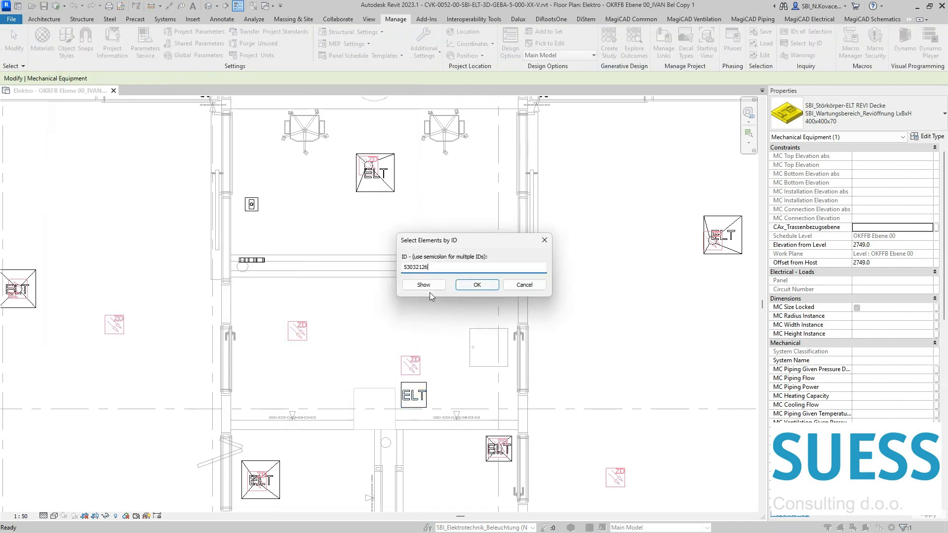
click(476, 284)
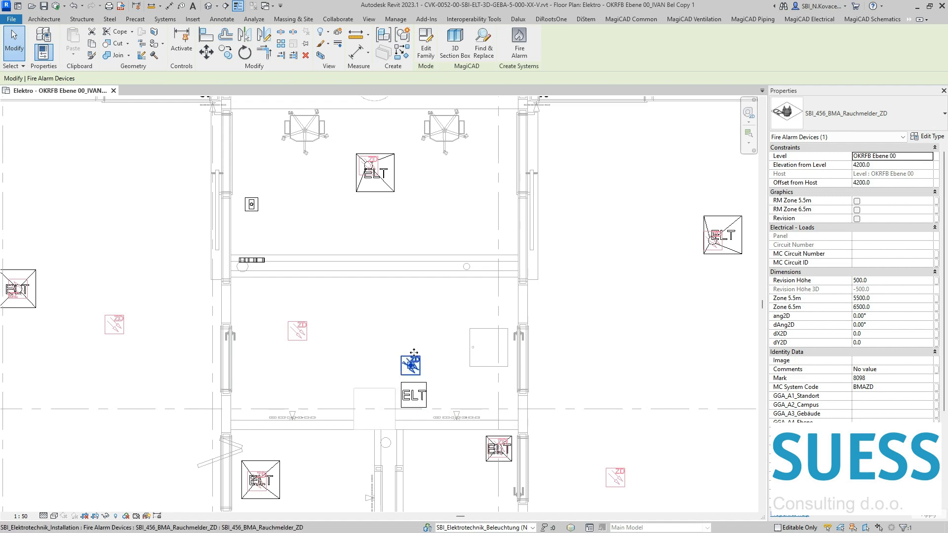
Step: Copy the second ID, 53032138, from the report's column of elements without a revision opening and select that element in Revit
key(alt+Tab)
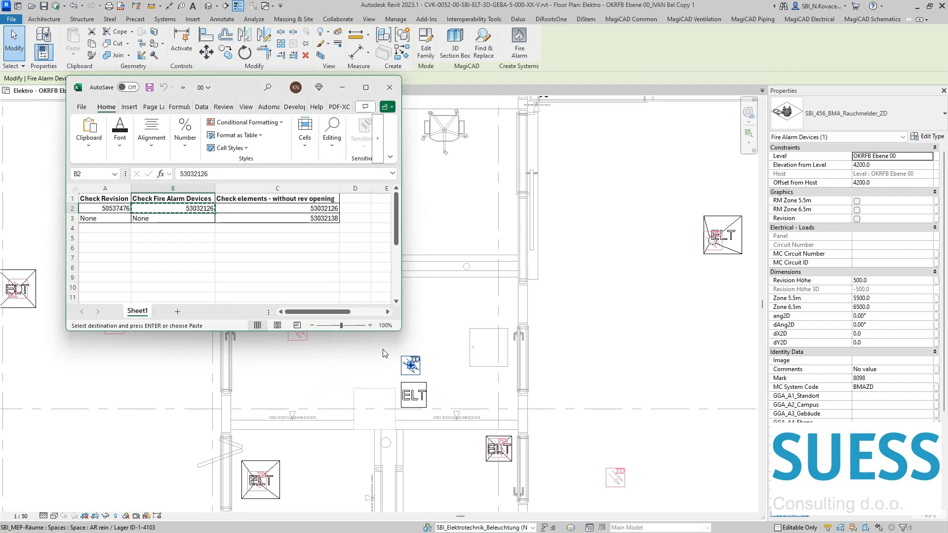
click(323, 218)
double_click(377, 177)
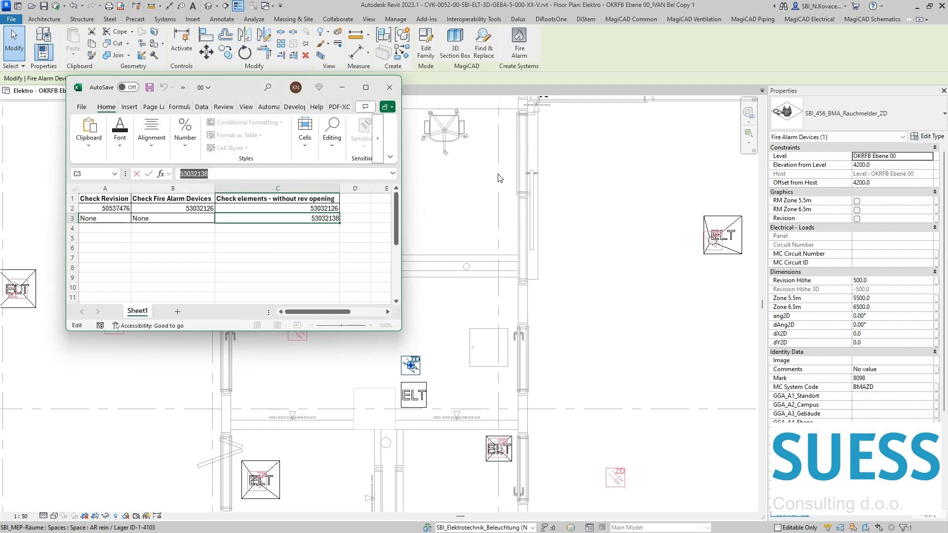
key(ctrl+c)
key(alt+Tab)
key(i)
key(d)
key(ctrl+v)
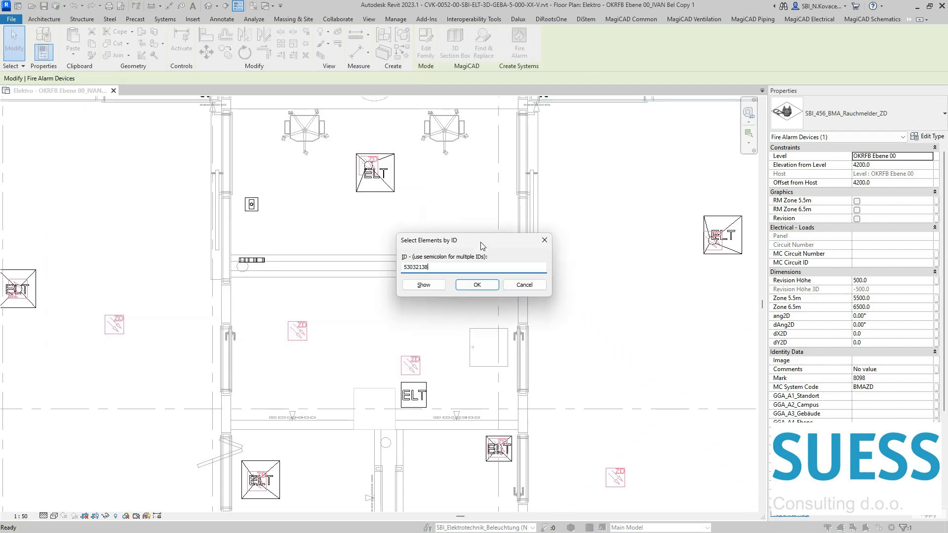
key(Return)
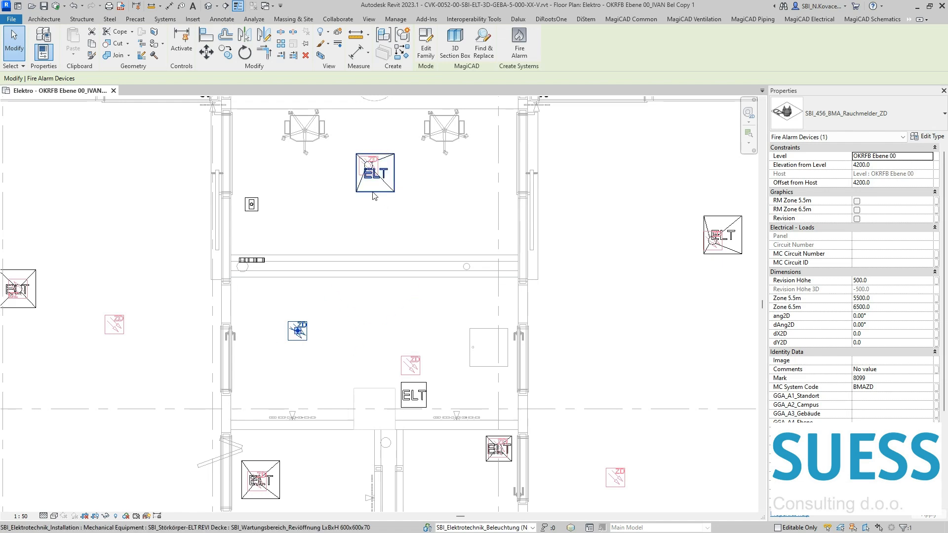
Step: Select three revision openings with detectors in the large upper room and isolate them in a 3D section box
scroll(388, 193, down, 4)
middle_drag(393, 182, 382, 294)
scroll(230, 192, up, 2)
click(511, 232)
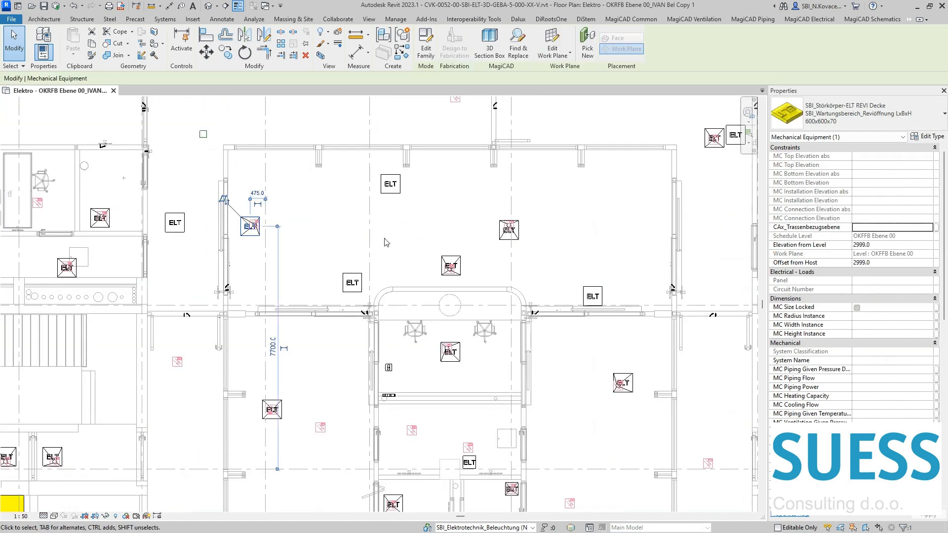
ctrl+click(519, 240)
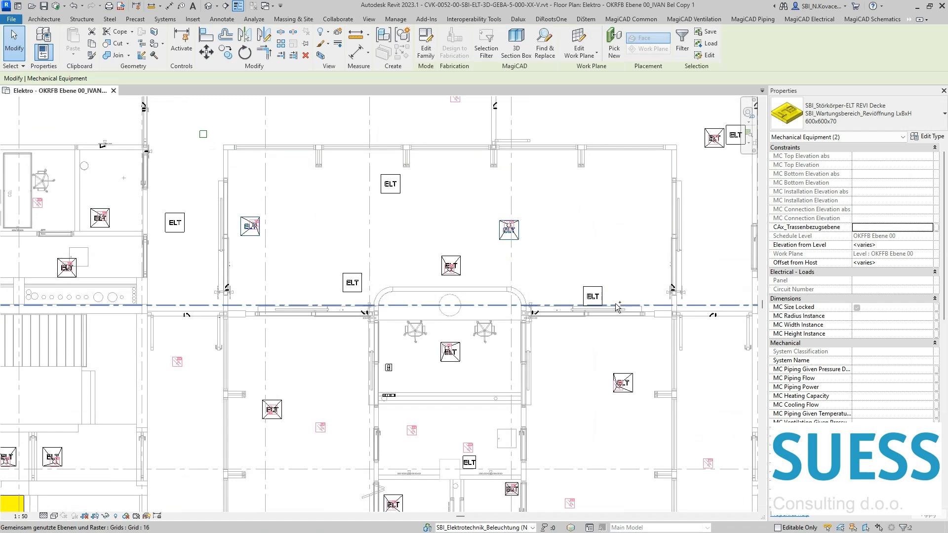
ctrl+click(460, 262)
key(b)
key(x)
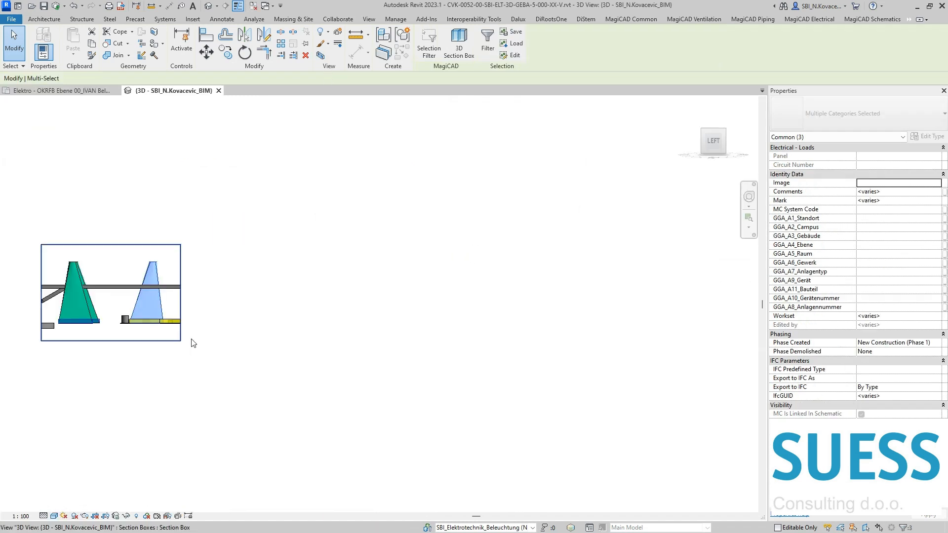
key(Escape)
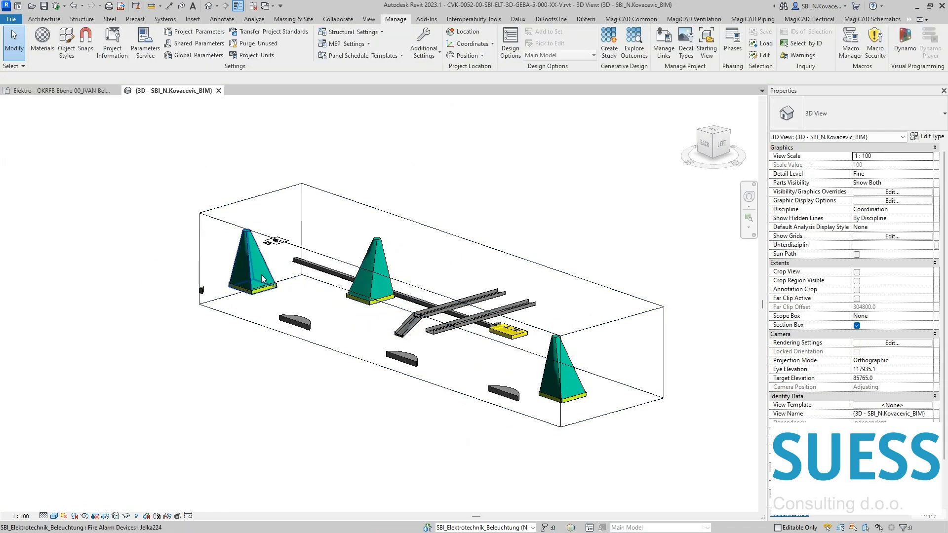
Step: Inspect the generated pyramid-shaped access geometry above the corner revision opening in the 3D view
click(261, 274)
scroll(262, 274, up, 3)
shift+middle_drag(286, 285, 308, 394)
scroll(285, 262, up, 3)
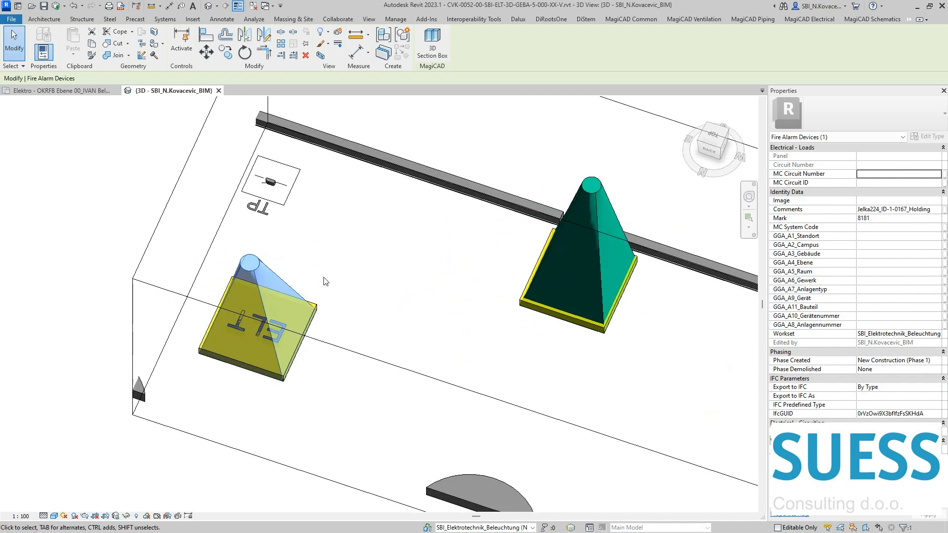
shift+middle_drag(323, 278, 301, 271)
Step: Make the smoke detectors visible in the 3D view and inspect the corner detector above its revision opening
key(v)
key(v)
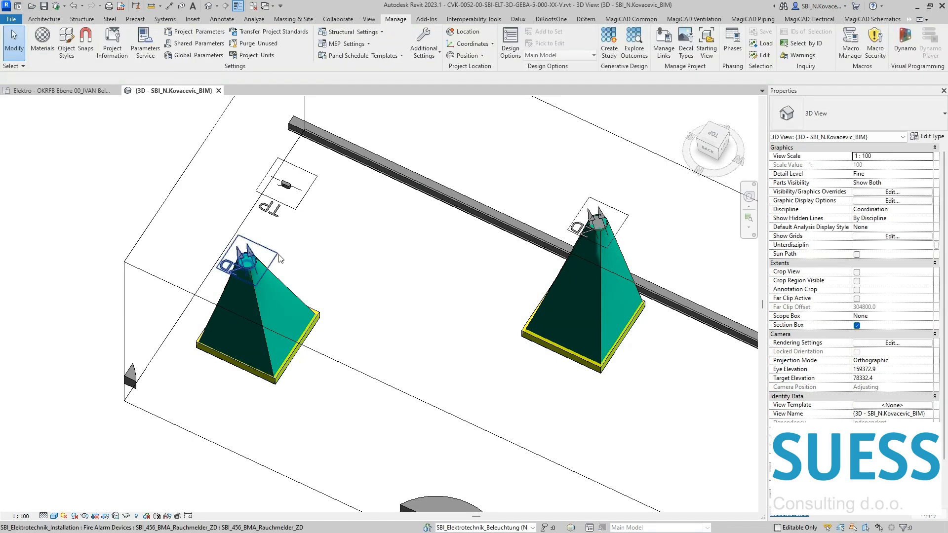
click(257, 247)
shift+middle_drag(257, 246, 299, 380)
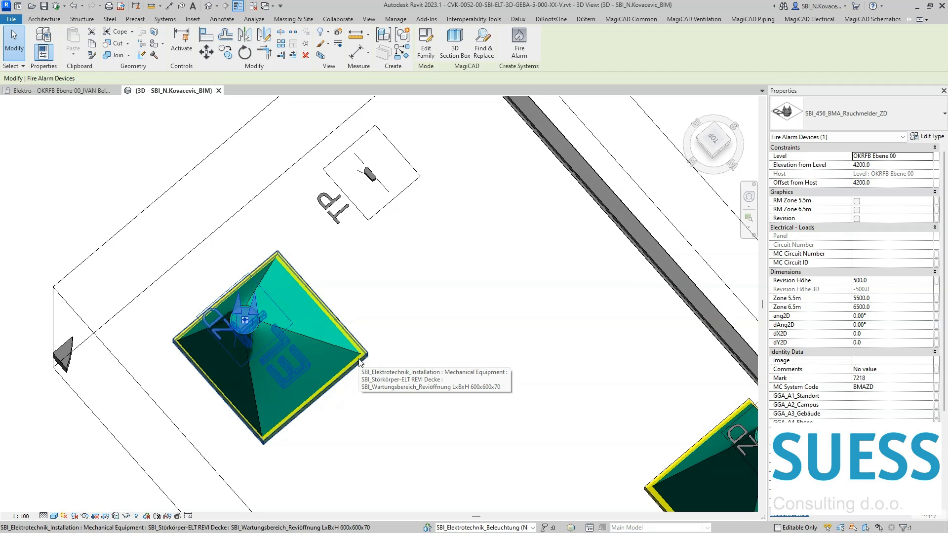
scroll(276, 365, down, 3)
shift+middle_drag(225, 315, 437, 276)
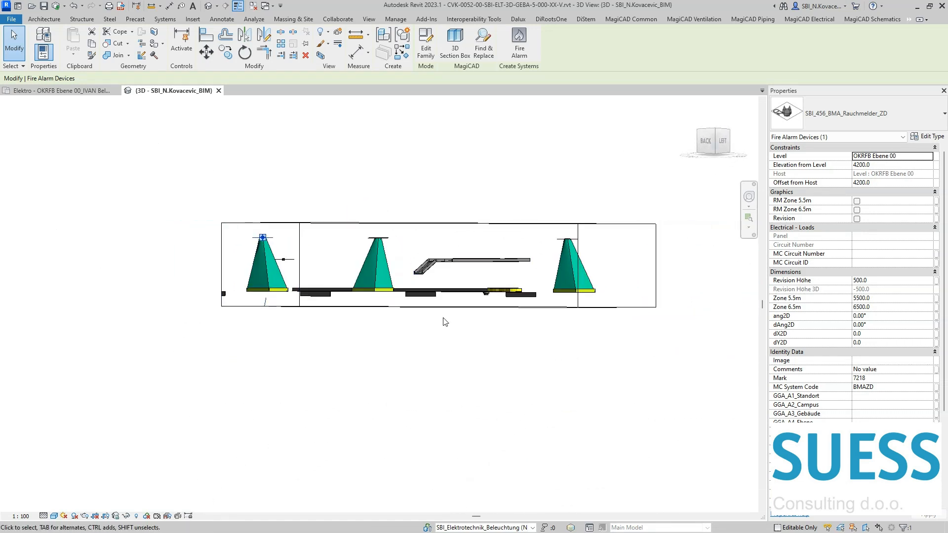
Step: Turn off the 3D view's section box and look over the access geometry within the whole model
click(635, 371)
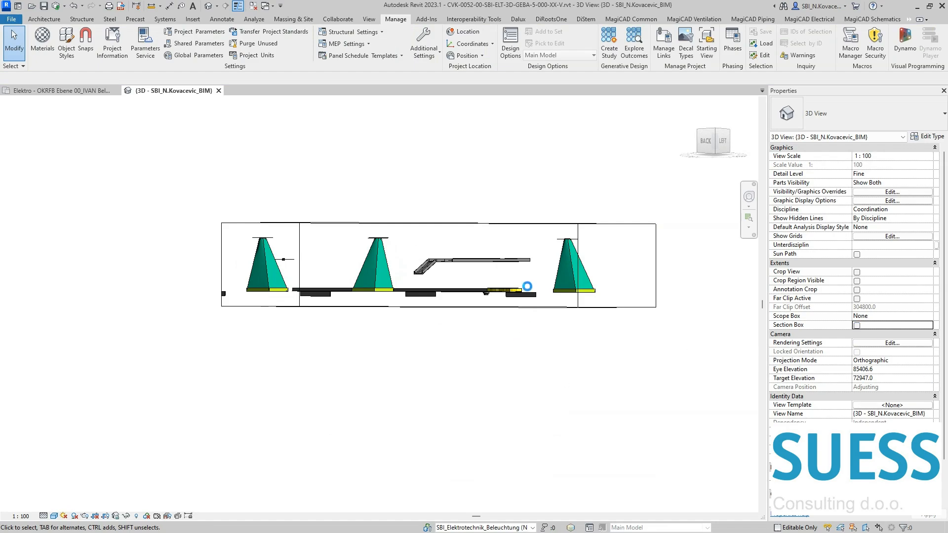
scroll(482, 296, up, 3)
scroll(482, 295, up, 4)
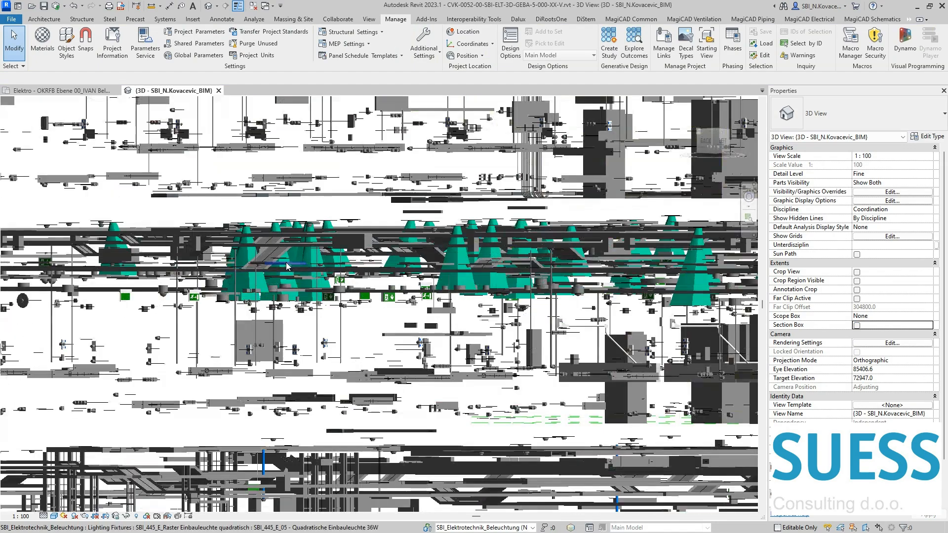
click(437, 271)
click(437, 271)
scroll(437, 271, down, 8)
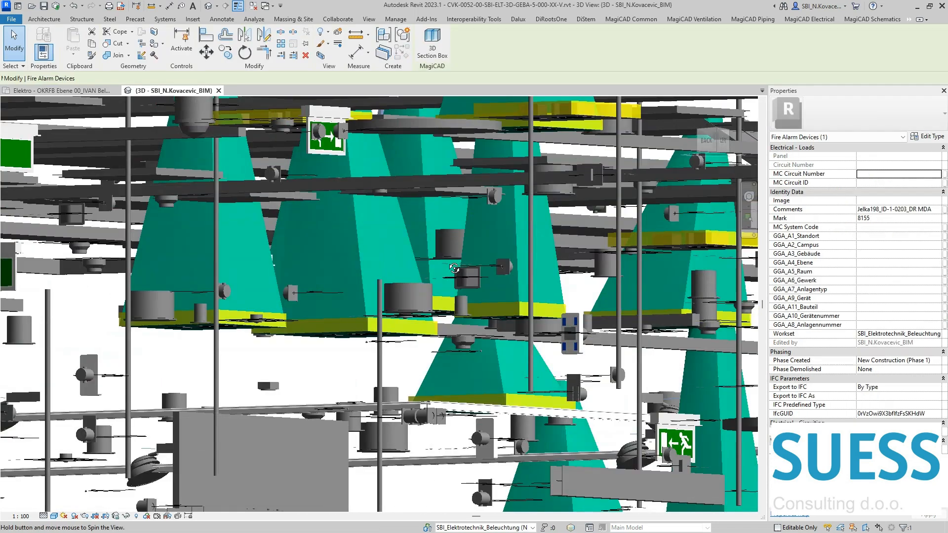
scroll(364, 260, down, 3)
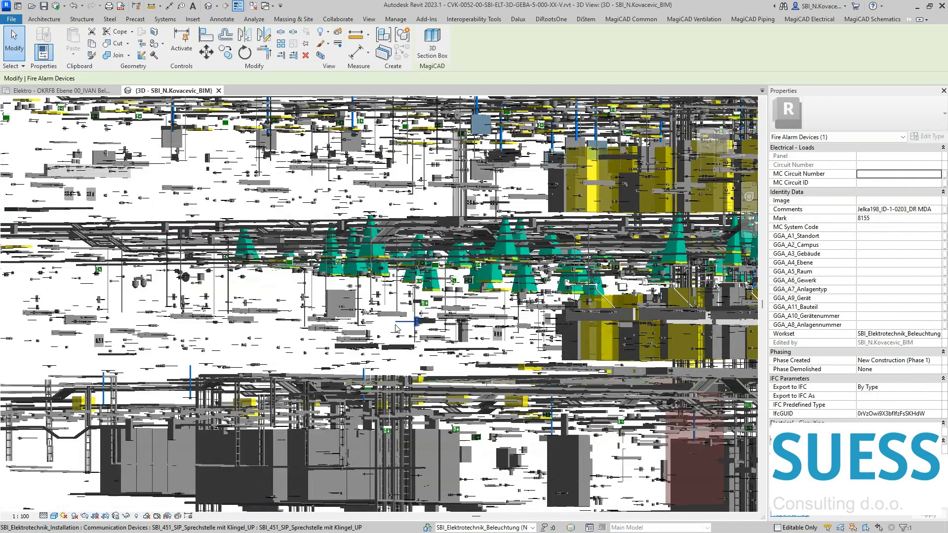
key(Escape)
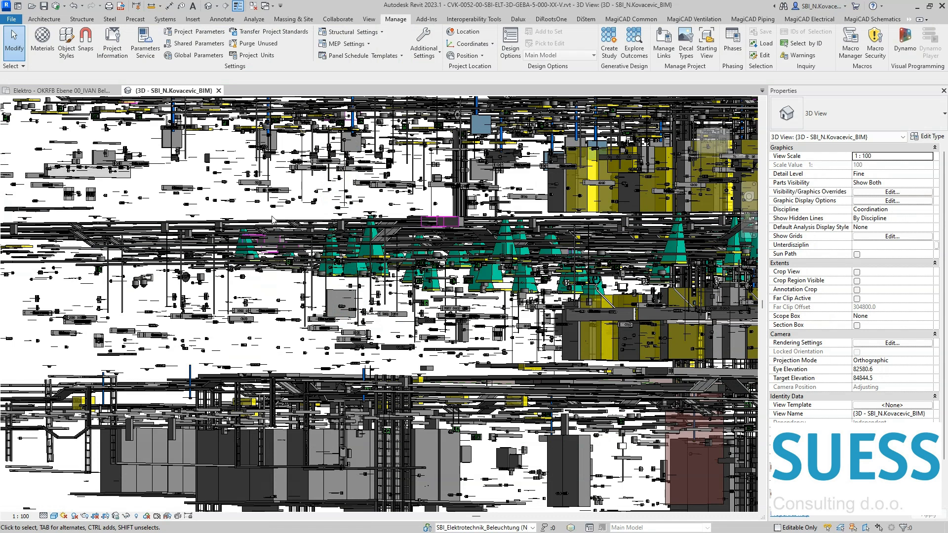
Step: Hide the cable trays, lighting fixtures and other surrounding categories in the 3D view, keeping fire alarm devices and mechanical equipment
key(v)
key(v)
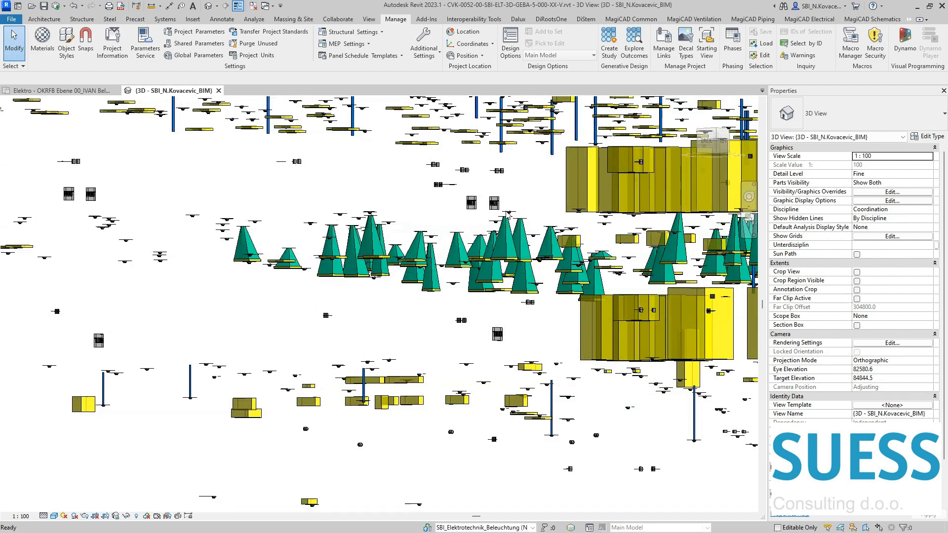
scroll(394, 255, down, 5)
shift+middle_drag(394, 252, 463, 258)
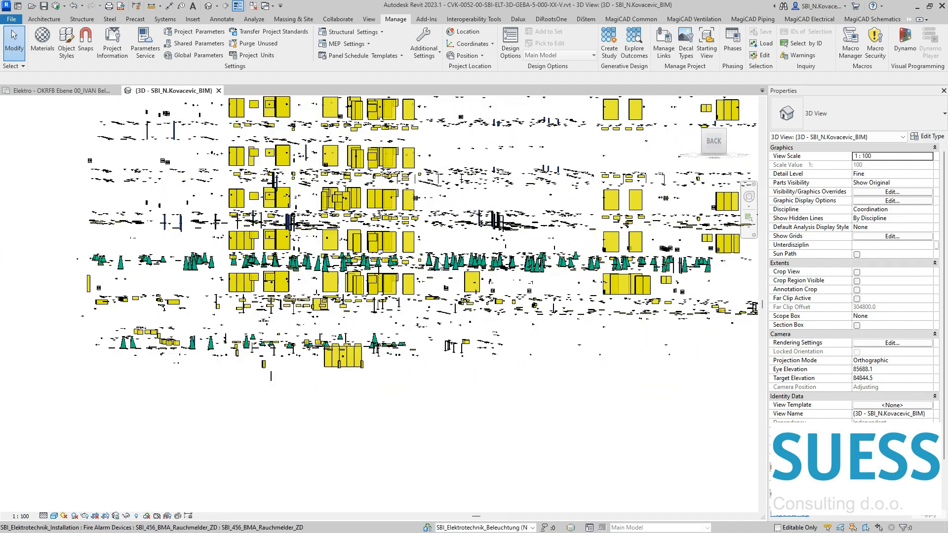
Step: Examine the access geometry across the building's floors and check the properties of several individual pieces
click(434, 259)
scroll(434, 257, up, 10)
scroll(475, 251, down, 8)
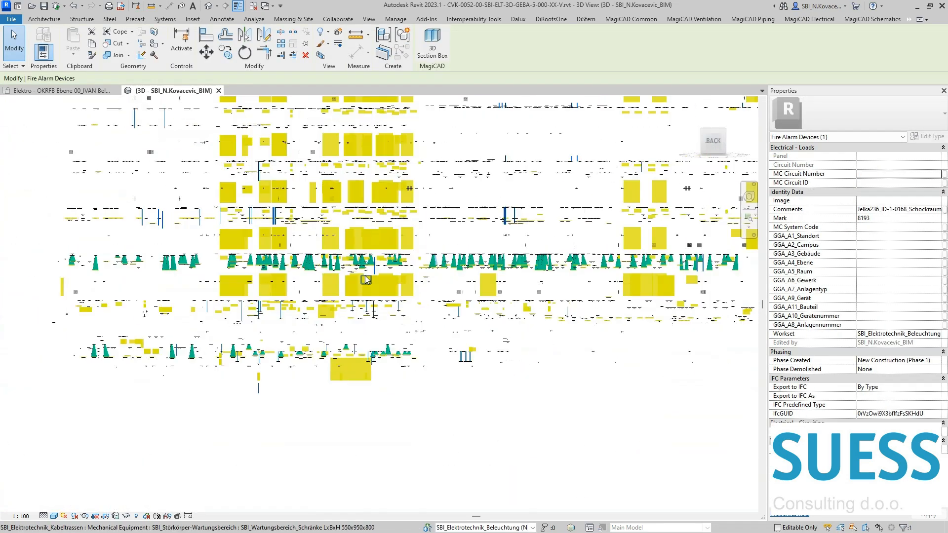
scroll(285, 232, up, 5)
scroll(286, 232, up, 2)
click(284, 228)
shift+middle_drag(301, 292, 276, 213)
scroll(275, 213, down, 3)
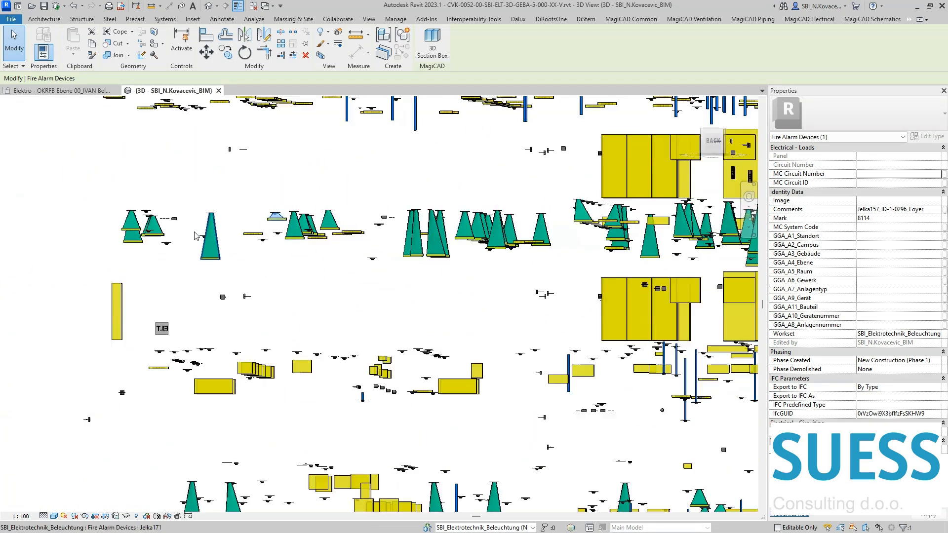
scroll(153, 222, up, 4)
click(155, 229)
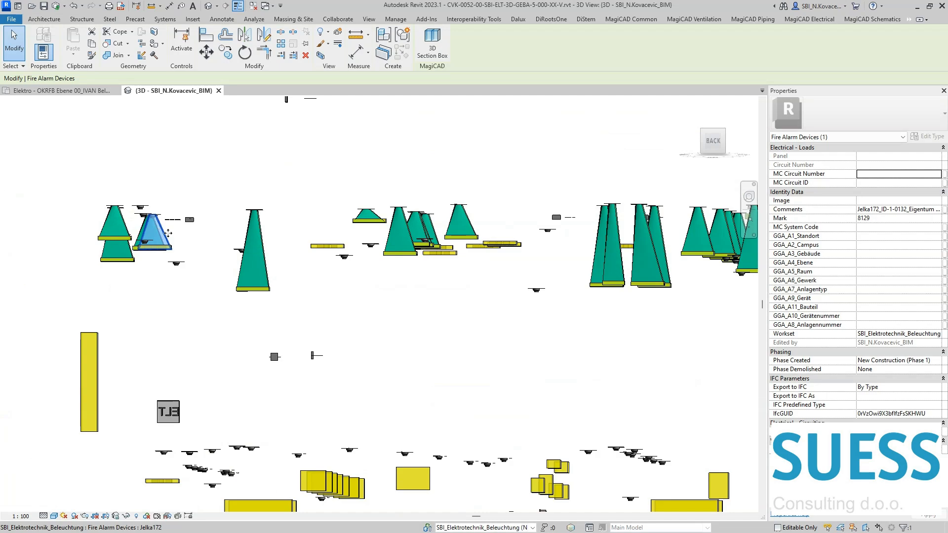
shift+middle_drag(429, 267, 295, 227)
scroll(293, 223, down, 5)
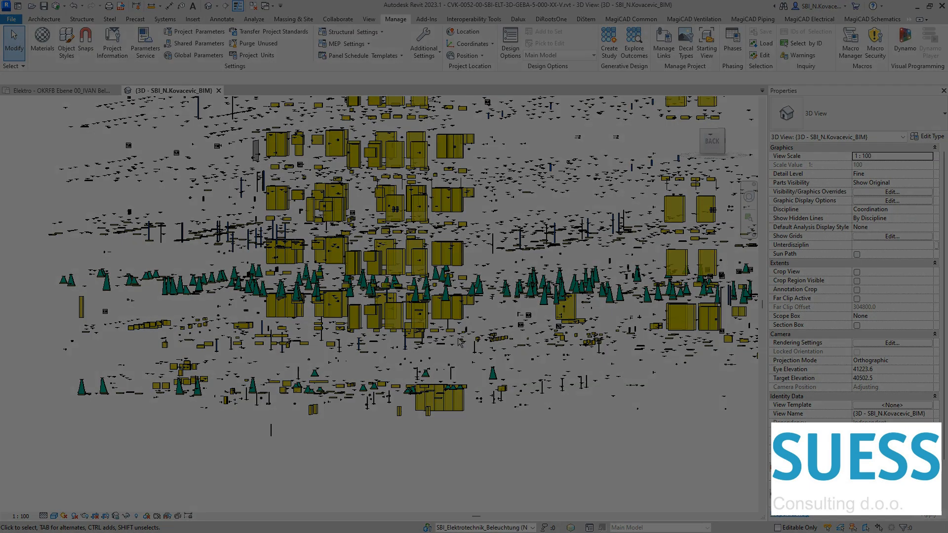
middle_drag(585, 153, 537, 153)
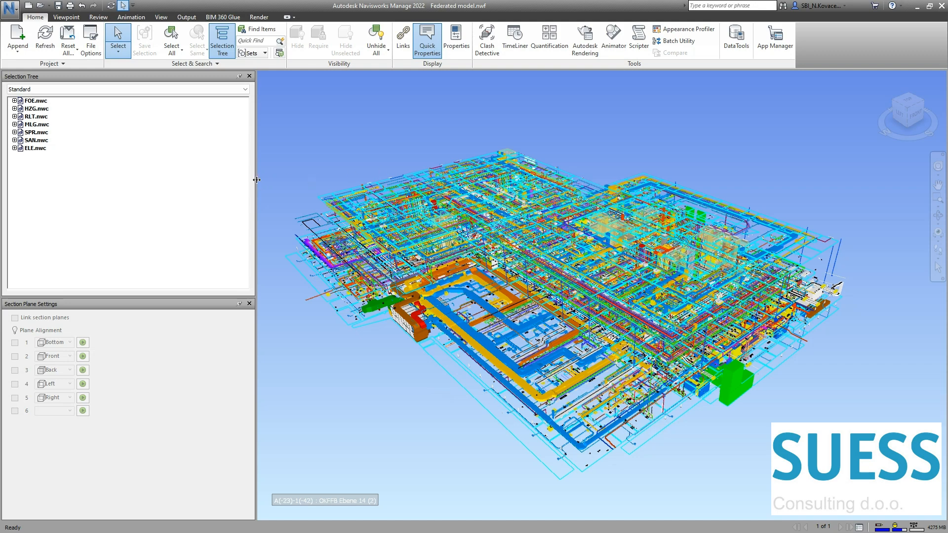
Step: In Navisworks, save the isolated Fire Alarm Devices access geometry as the selection set "Fire alarm device access area" and close the Sets window
drag(255, 180, 177, 185)
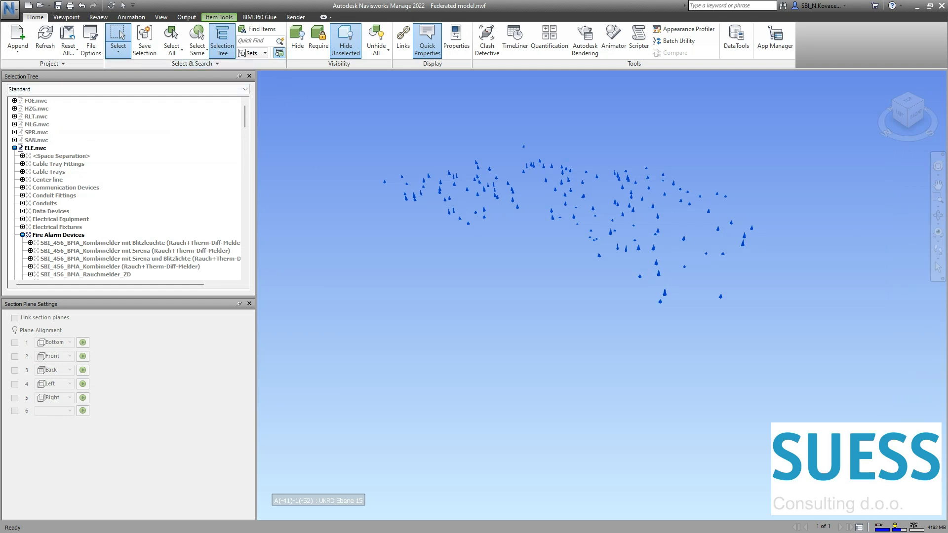
click(278, 53)
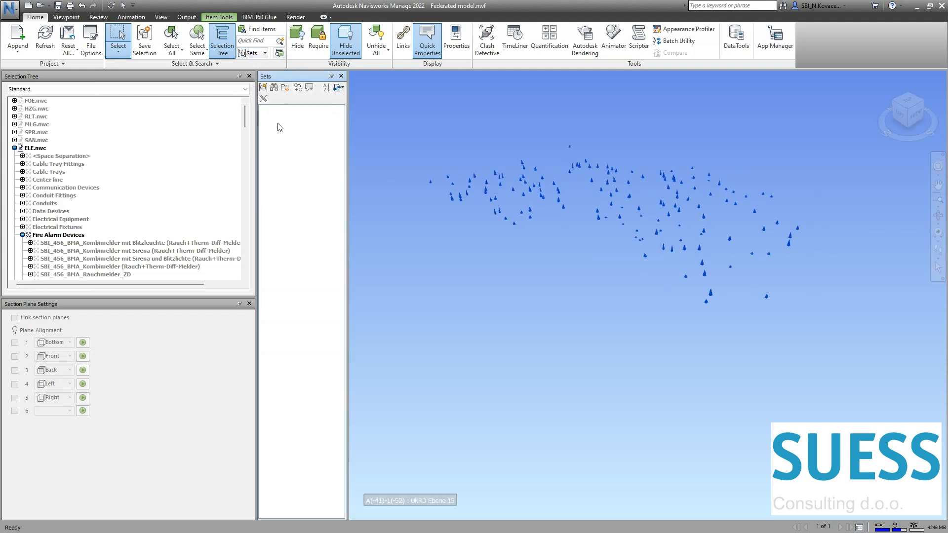
click(263, 87)
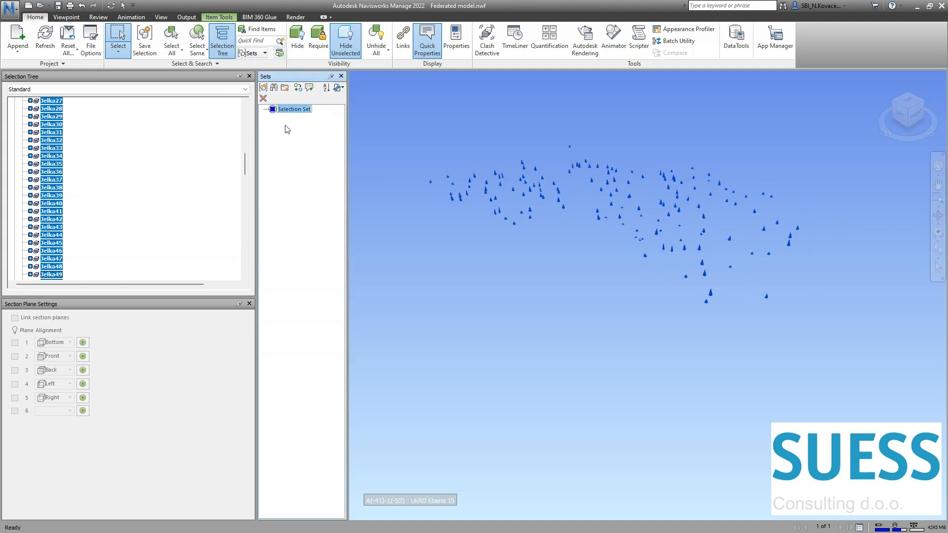
text(Fire alarm device access area)
key(Return)
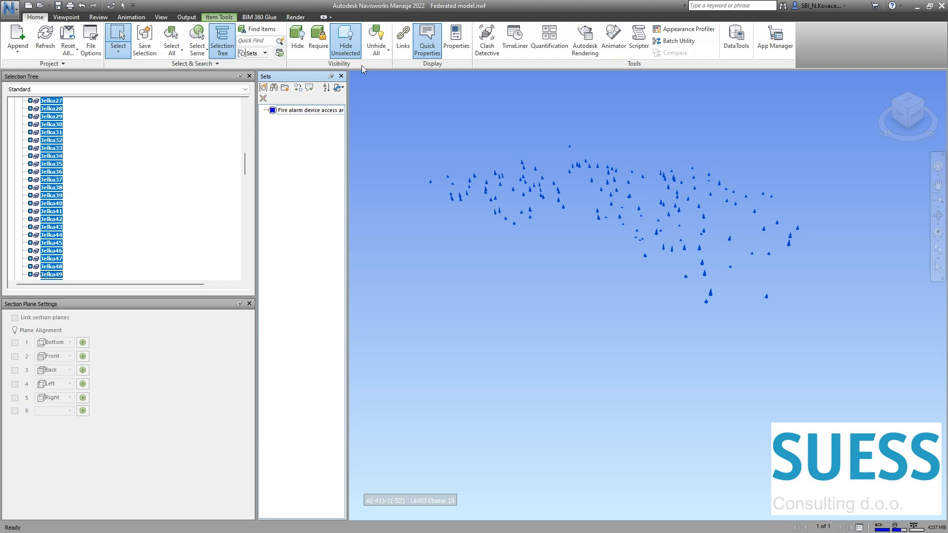
click(341, 76)
Step: Unhide all items of the federated model and open Clash Detective, moving its window to show the full test list
click(354, 120)
click(376, 37)
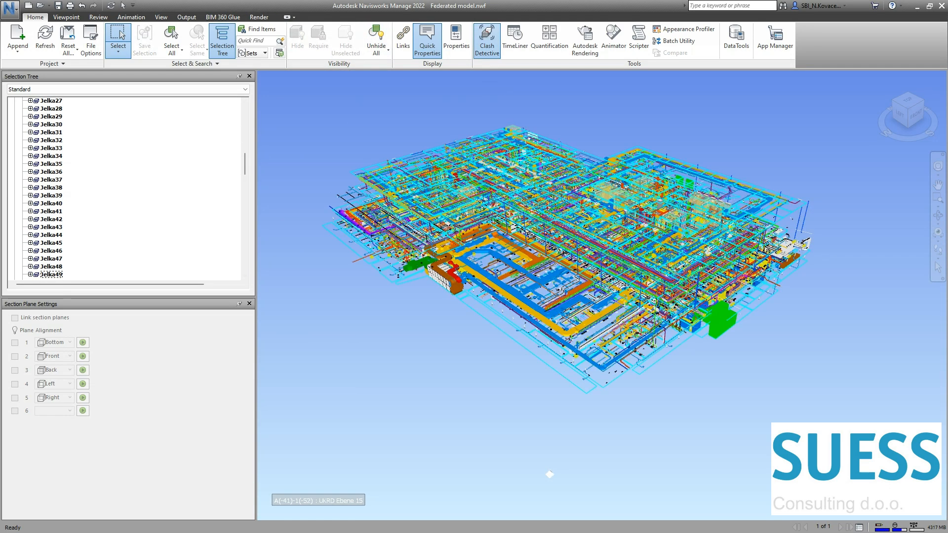
click(487, 40)
drag(251, 85, 161, 19)
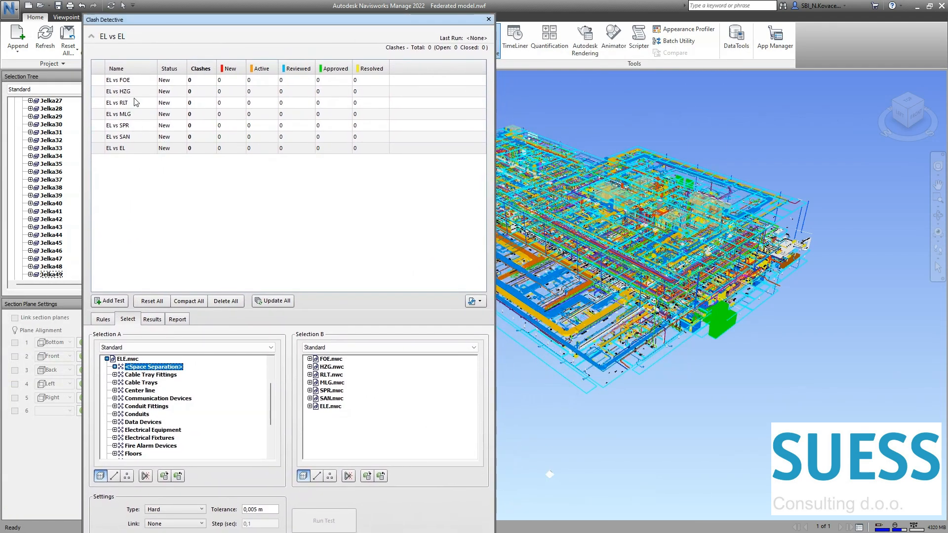
Step: Set the EL vs EL test to compare the Fire alarm device access areas set with ELE.nwc
click(132, 149)
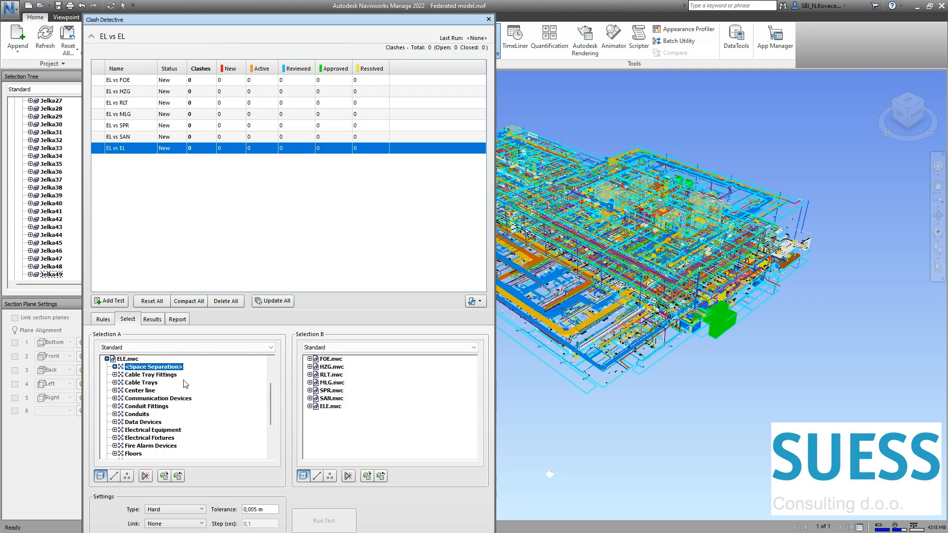
click(180, 348)
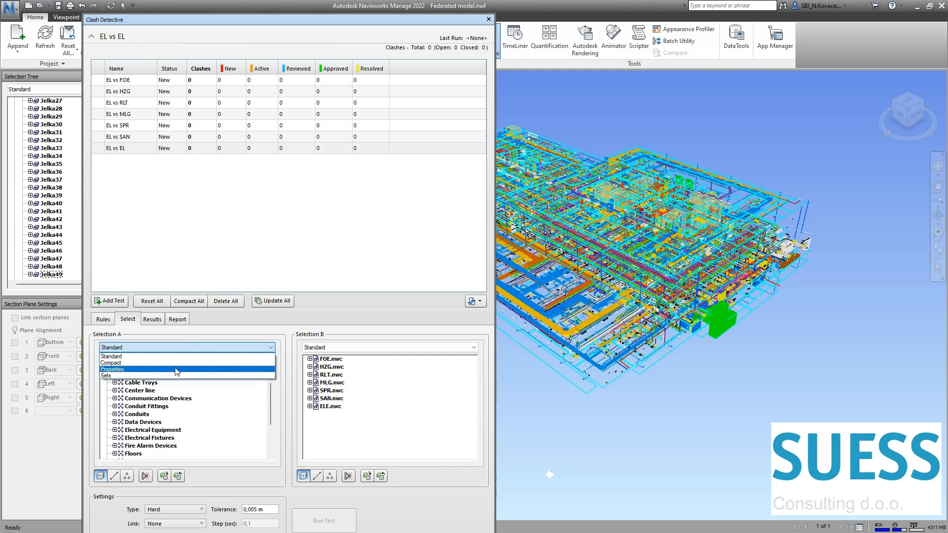
click(176, 376)
click(158, 359)
click(329, 406)
Step: Assign the Fire alarm device access areas set as Selection A for the SAN, SPR, MLG, RLT, HZG and FOE tests
click(131, 138)
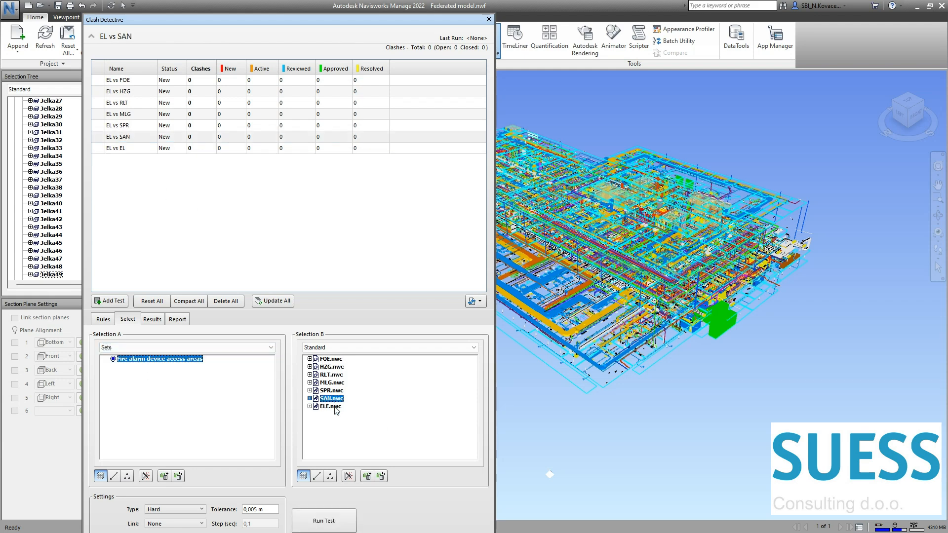
click(133, 125)
click(138, 114)
click(143, 104)
click(132, 91)
click(130, 80)
click(161, 346)
click(158, 376)
click(147, 359)
Step: Check the selections of the EL vs RLT, EL vs SPR and EL vs EL tests and run all clash tests
click(138, 104)
click(134, 125)
click(129, 149)
click(263, 301)
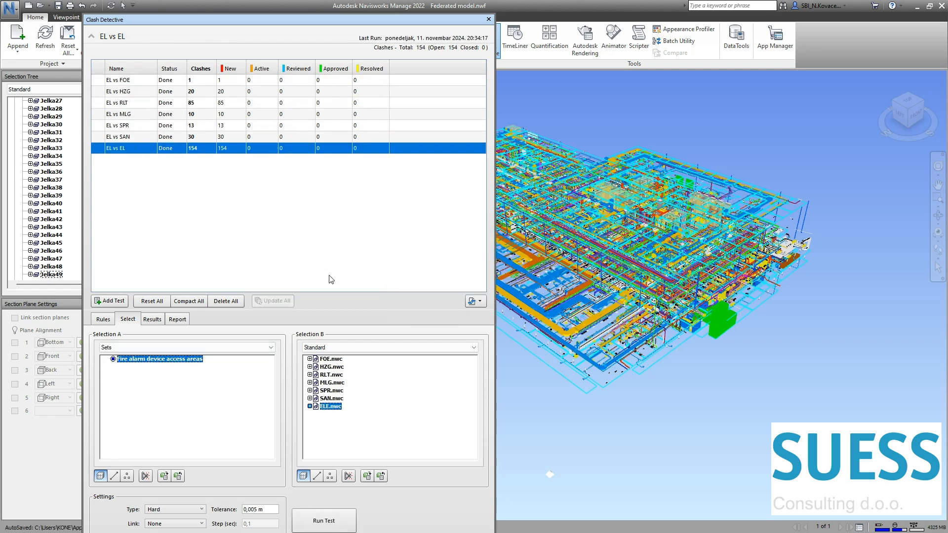
Step: Show the clash results of the EL vs EL test and enlarge the results area by shrinking the test list
click(152, 319)
shift+middle_drag(809, 361, 701, 321)
drag(264, 309, 265, 193)
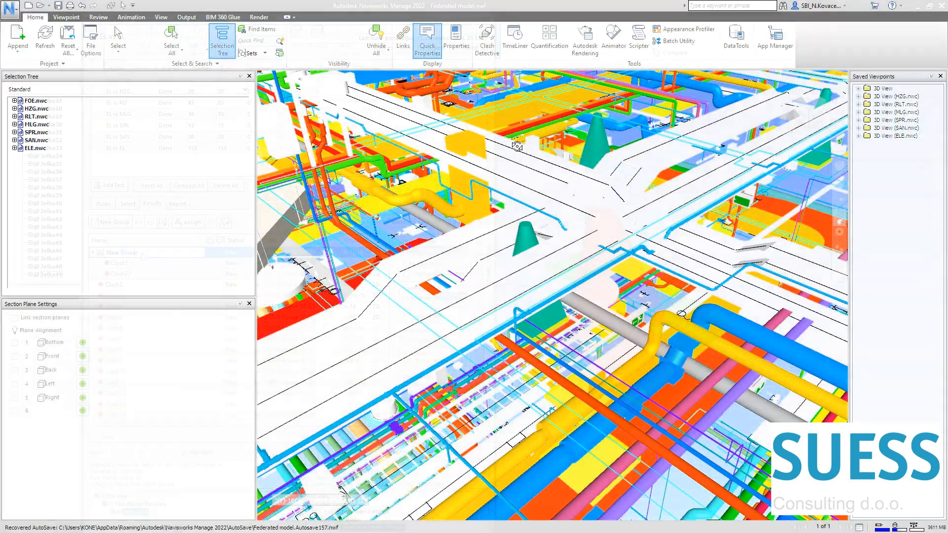
Step: Reopen Clash Detective, lengthen its test list slightly and show the EL vs RLT results
click(492, 53)
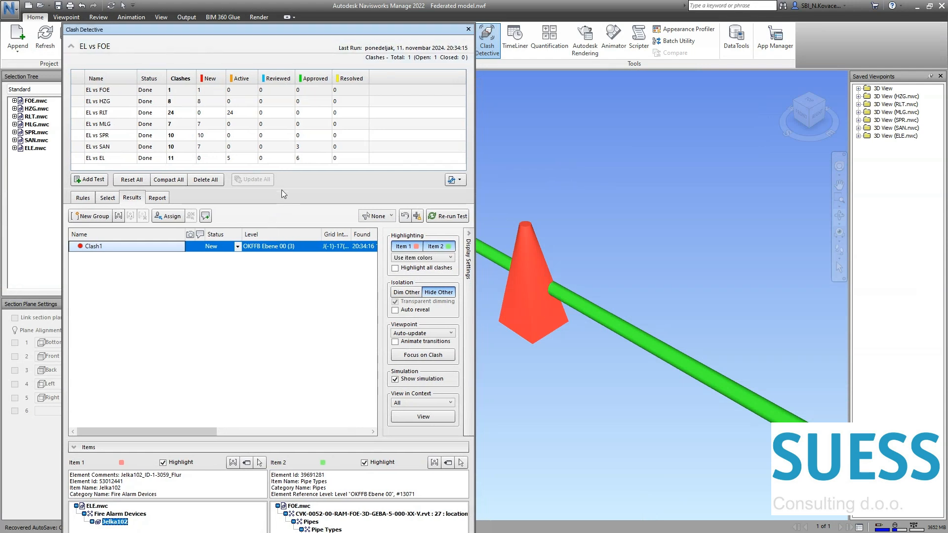
drag(281, 190, 272, 214)
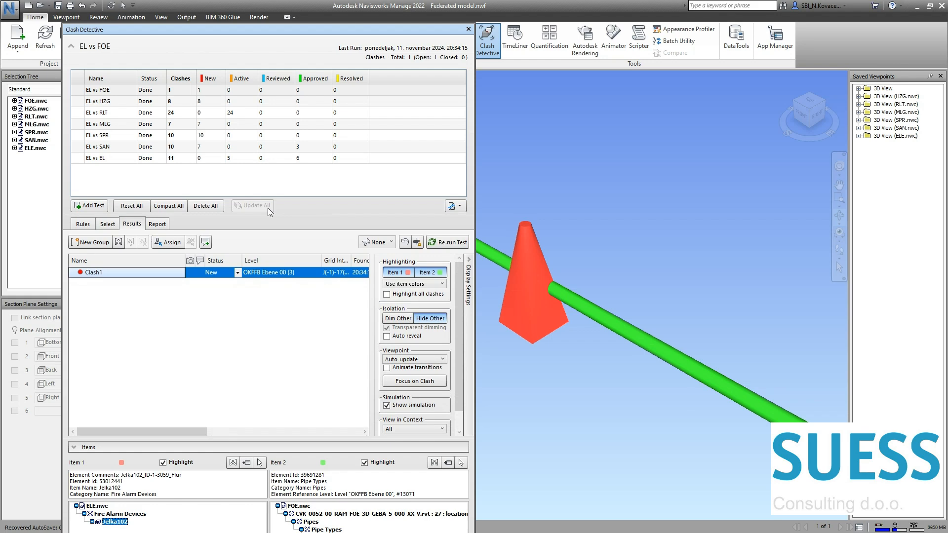
click(165, 113)
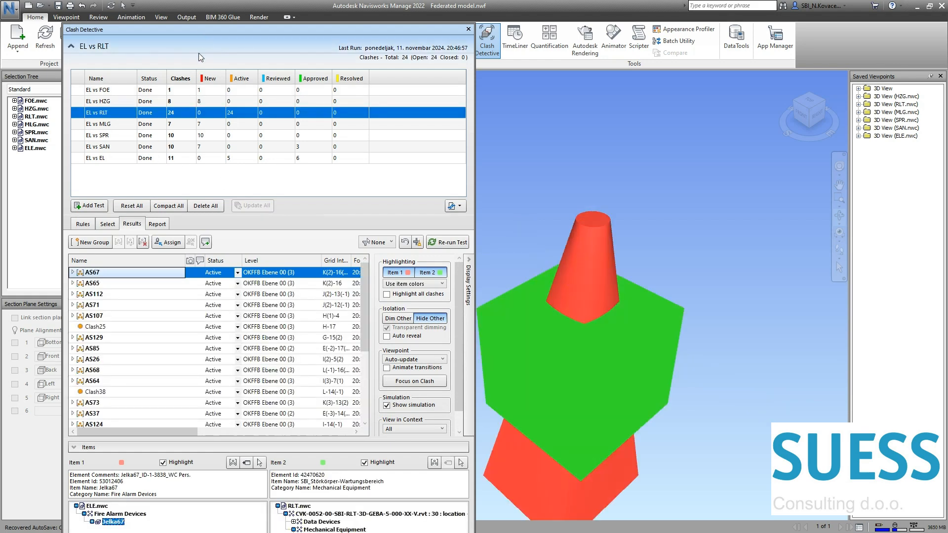
Step: Move Clash Detective out of the view and examine clash AS67 between the detector access area and the mechanical maintenance box from several sides
drag(205, 29, 0, 32)
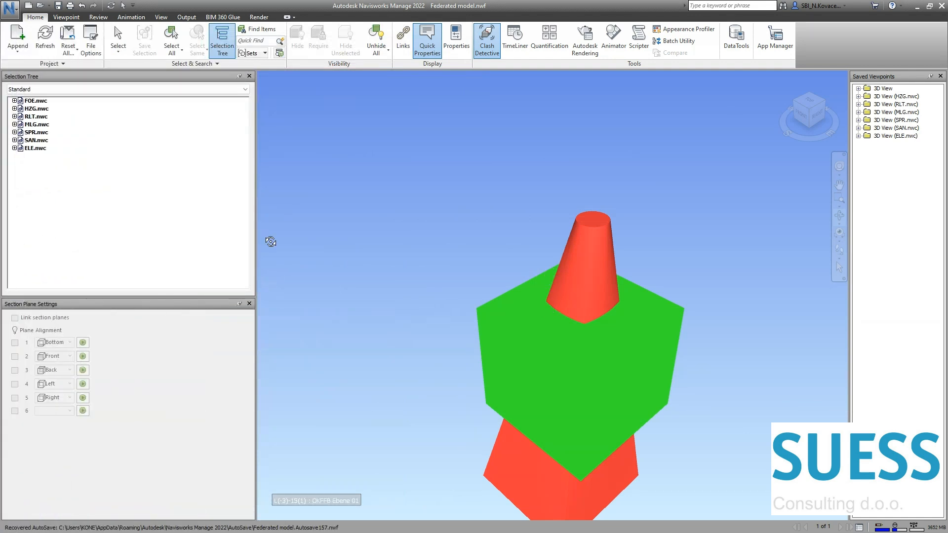
mouse_move(378, 261)
mouse_down()
mouse_move(495, 376)
mouse_move(584, 304)
mouse_move(702, 291)
mouse_move(677, 312)
mouse_up()
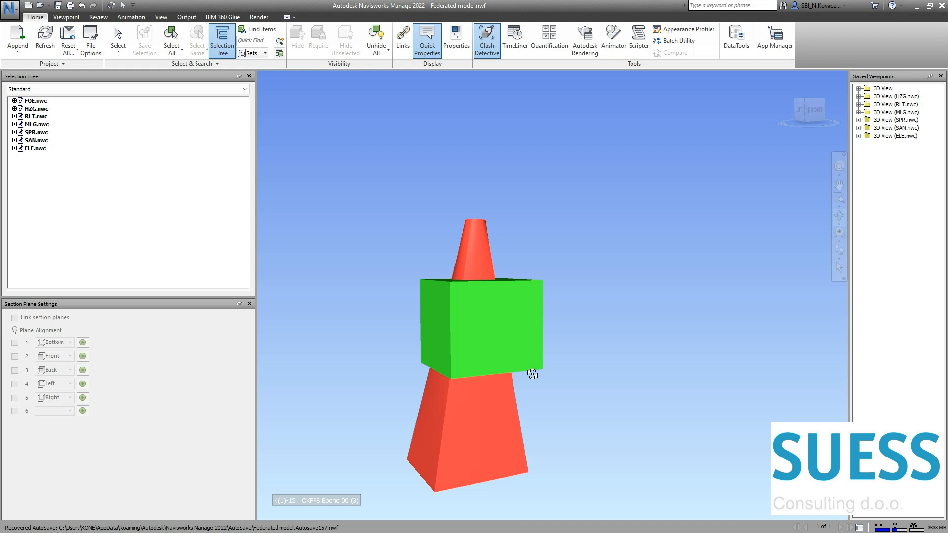
mouse_move(534, 352)
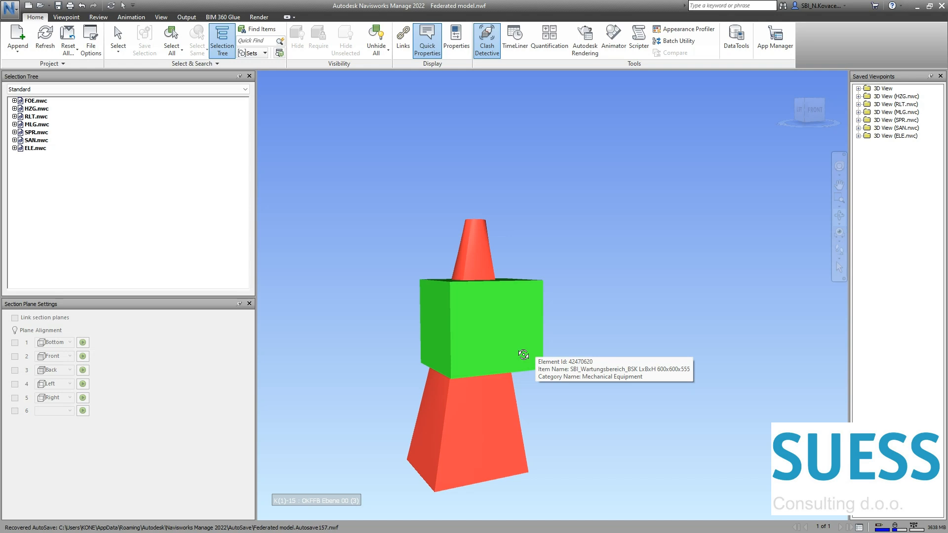
drag(0, 29, 264, 29)
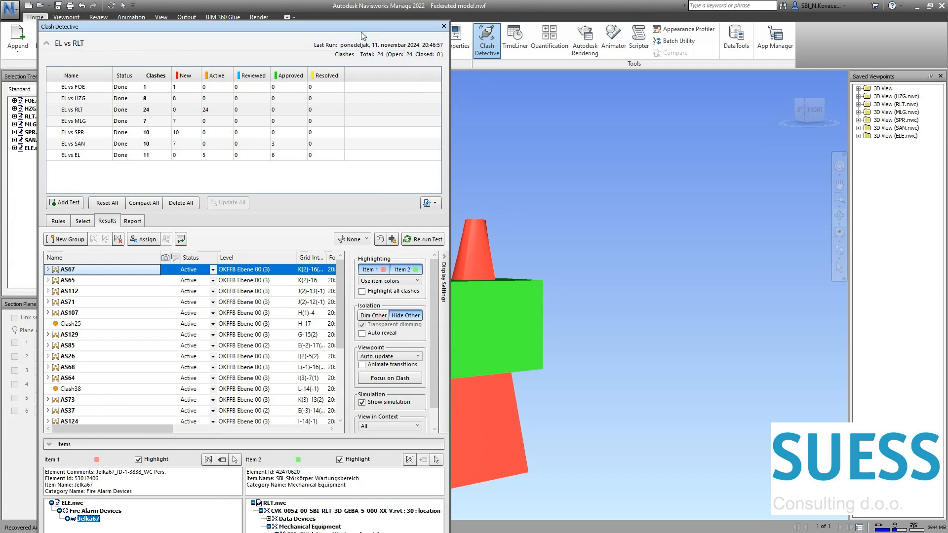
drag(360, 30, 0, 31)
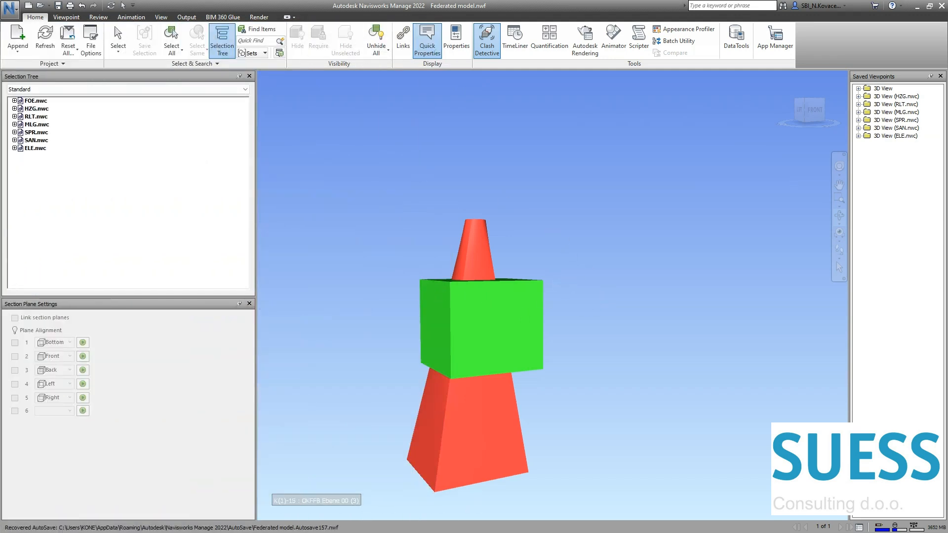
drag(0, 31, 0, 31)
drag(471, 297, 517, 288)
scroll(517, 288, down, 2)
middle_drag(495, 345, 607, 269)
mouse_move(543, 396)
mouse_down()
mouse_move(552, 419)
mouse_move(513, 110)
mouse_up()
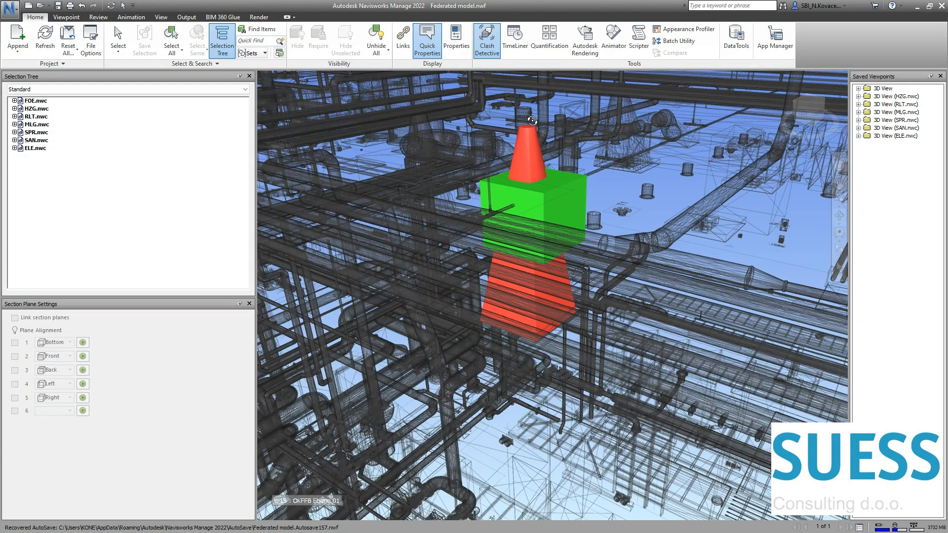
scroll(661, 270, up, 2)
middle_drag(661, 270, 662, 388)
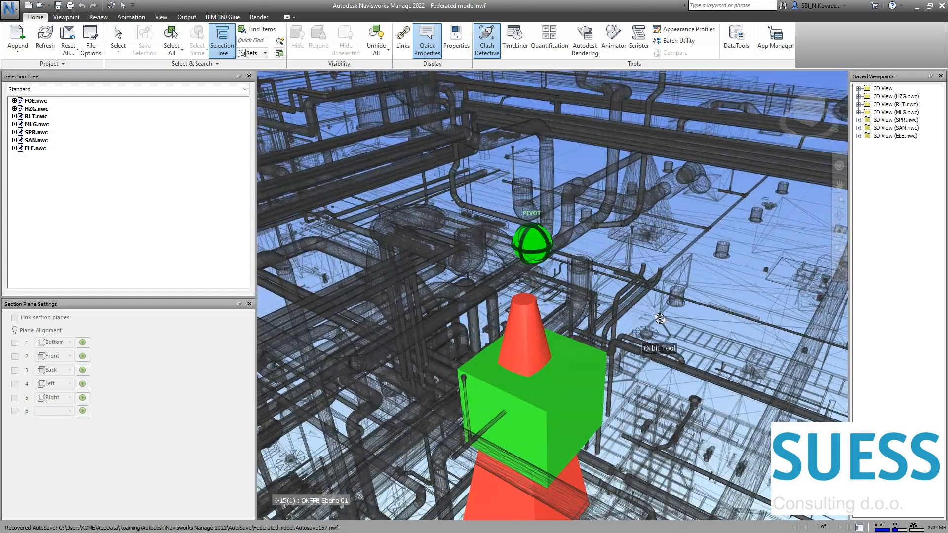
shift+middle_drag(629, 464, 515, 420)
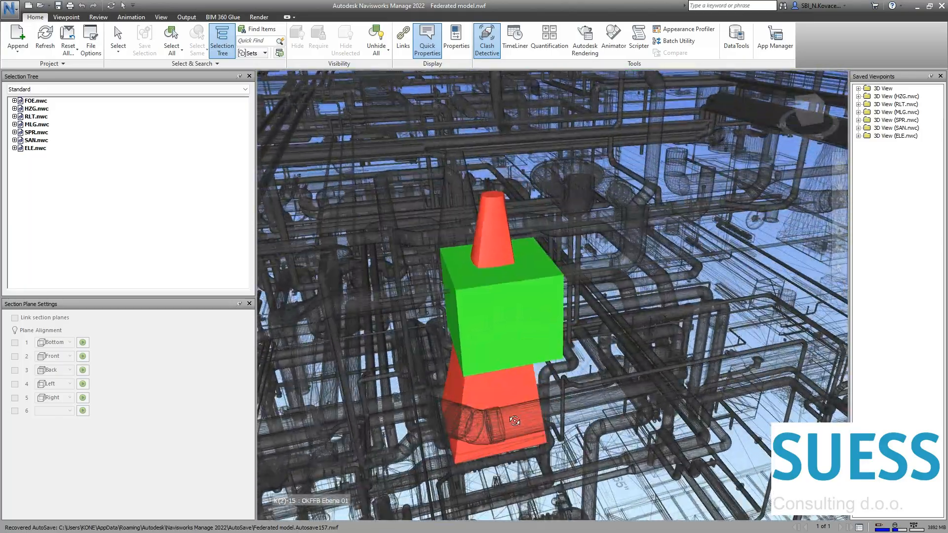
Step: Examine further clashes of the access areas with maintenance boxes and a cable tray, with the surrounding model dimmed
shift+middle_drag(512, 343, 522, 369)
shift+middle_drag(488, 279, 554, 324)
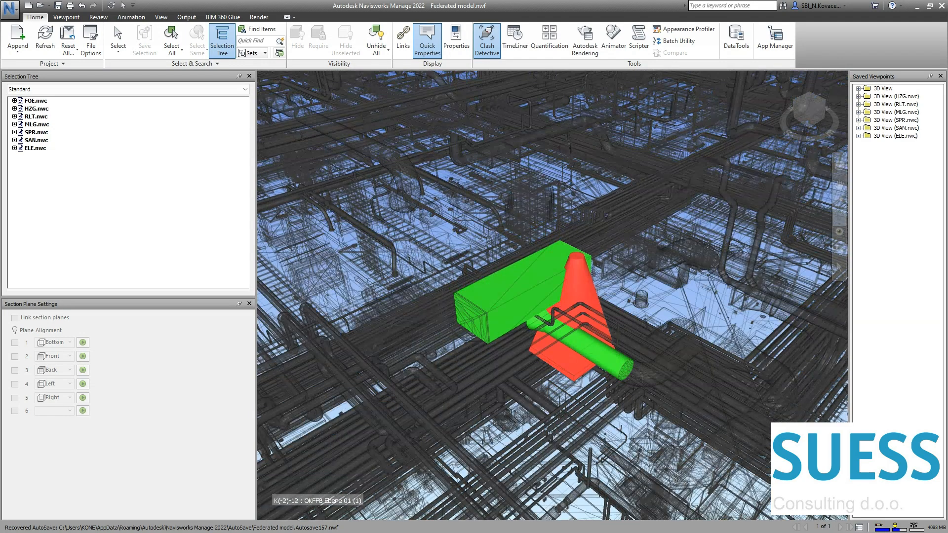
mouse_move(542, 312)
shift+middle_down()
mouse_move(648, 358)
mouse_move(612, 358)
shift+middle_up()
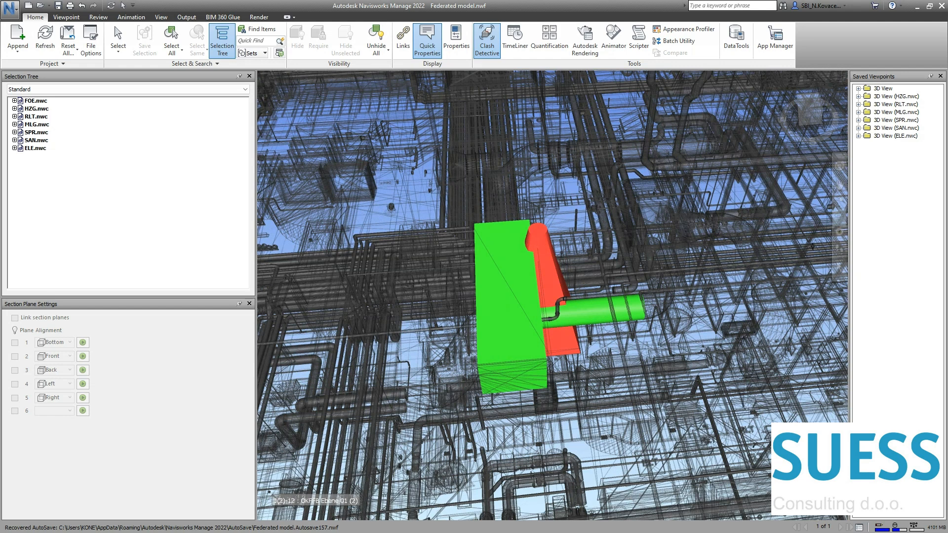
key(Down)
key(Down)
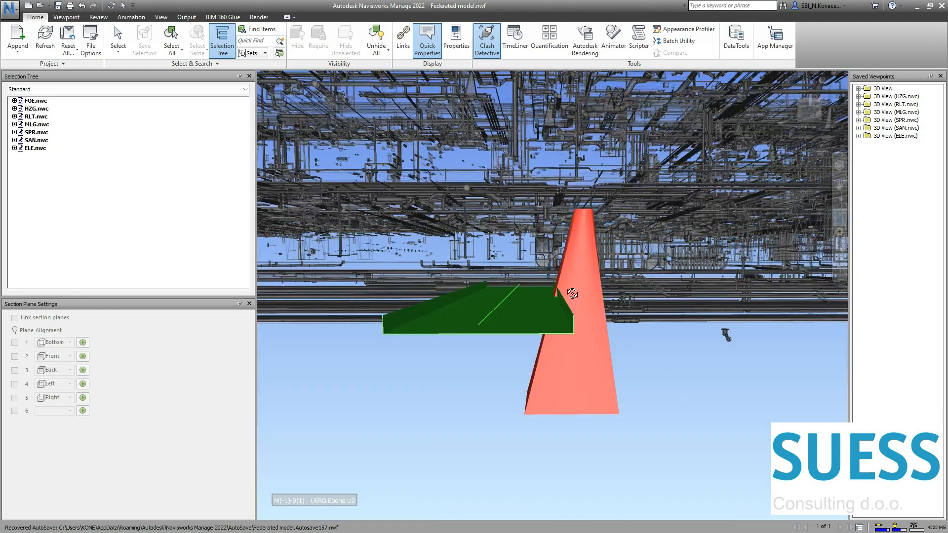
middle_drag(561, 289, 526, 266)
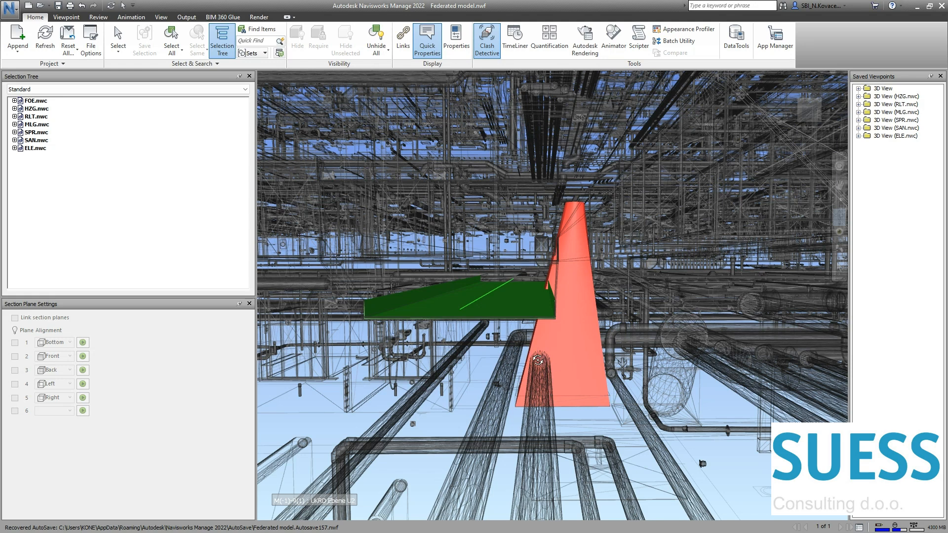
mouse_move(539, 363)
drag(478, 310, 509, 301)
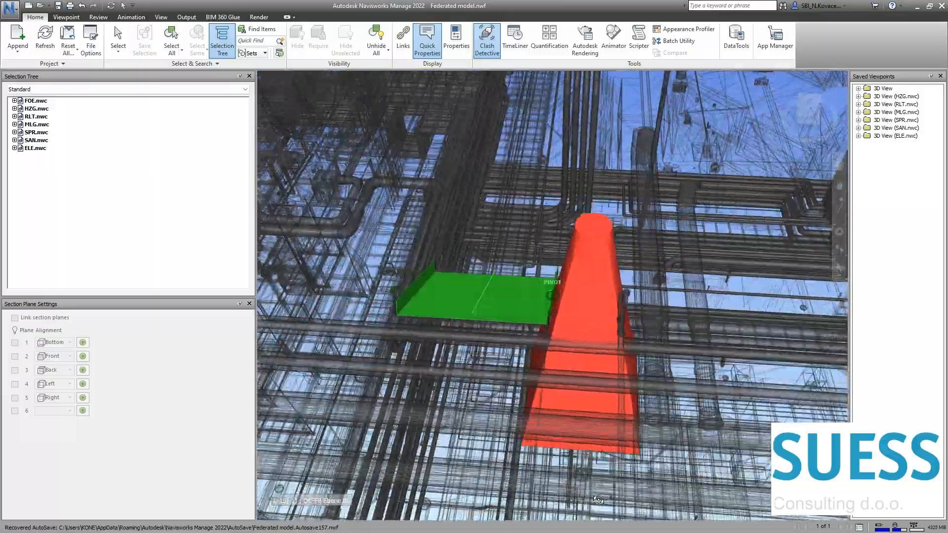
shift+middle_drag(598, 500, 518, 484)
Step: Examine the clash between the detector access area and the heating pipe insulation with the surrounding model dimmed
shift+middle_drag(518, 208, 709, 210)
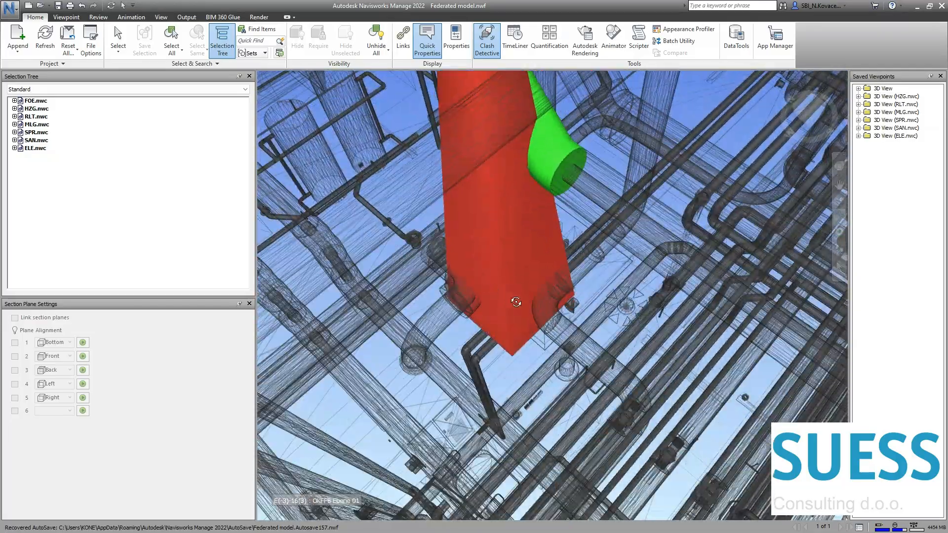
shift+middle_drag(516, 302, 512, 302)
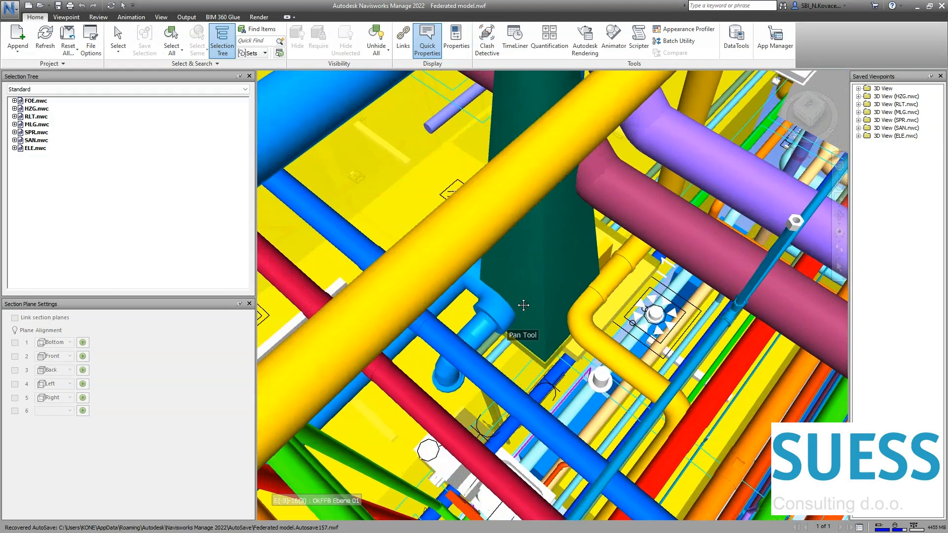
shift+middle_drag(523, 305, 552, 310)
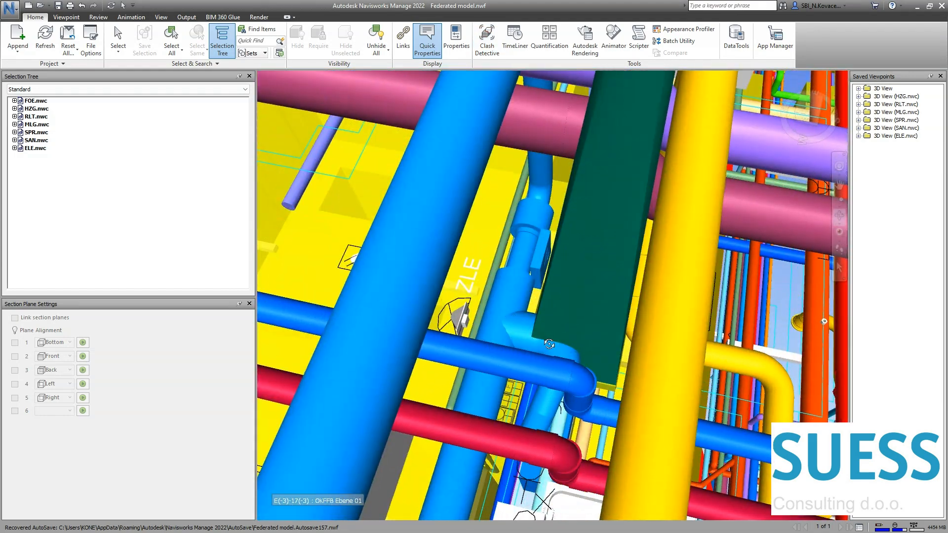
Step: Inspect the dark green detector access area among the surrounding pipes in the full-colour model from several angles
mouse_move(548, 344)
shift+middle_down()
mouse_move(565, 359)
mouse_move(555, 368)
shift+middle_up()
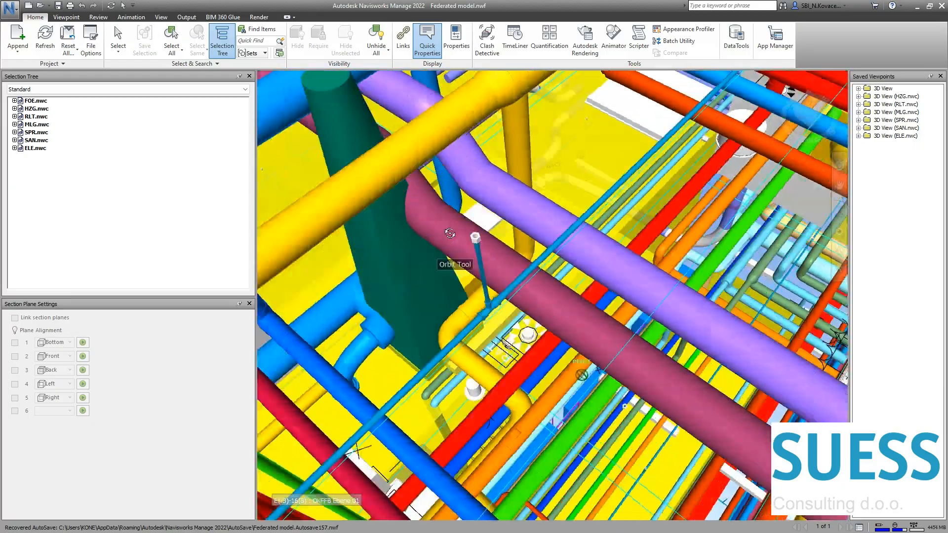
scroll(480, 202, up, 10)
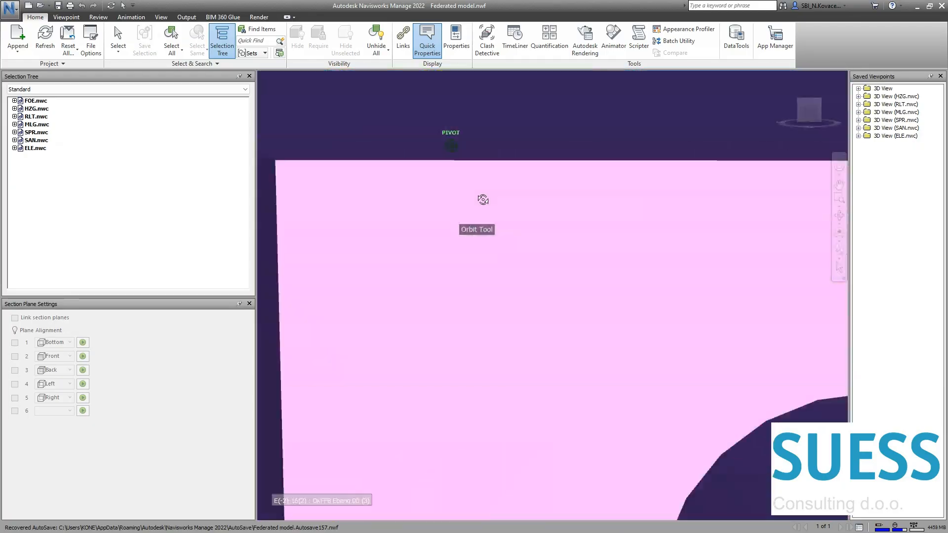
drag(482, 199, 479, 275)
scroll(476, 272, down, 10)
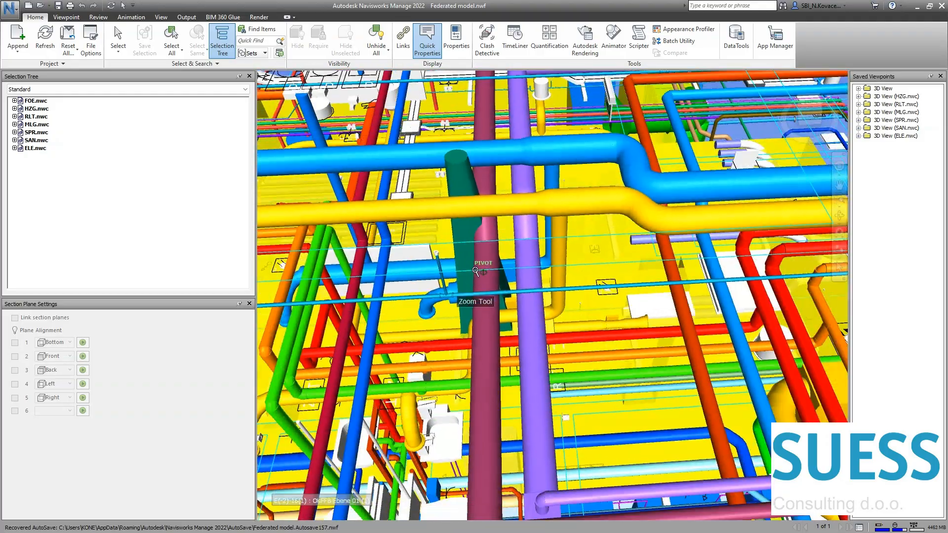
scroll(475, 269, up, 5)
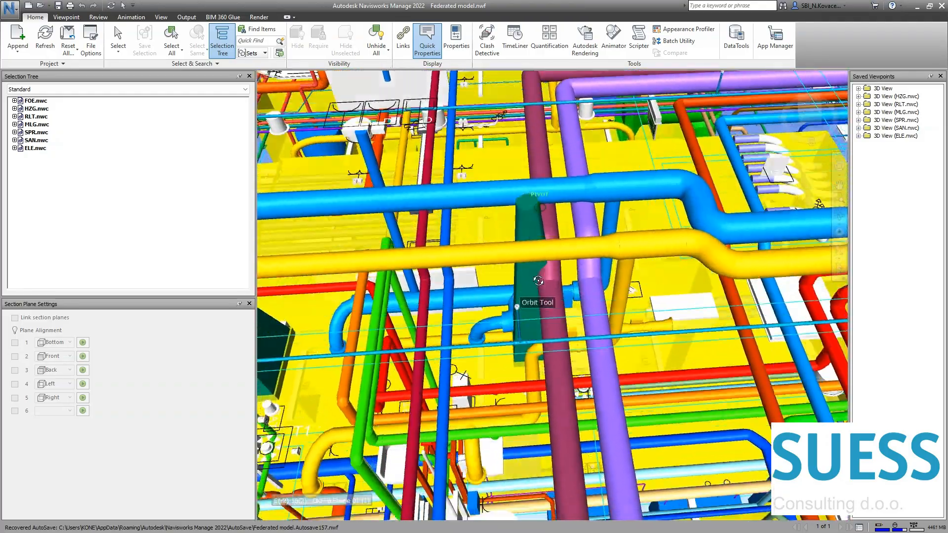
drag(538, 280, 540, 207)
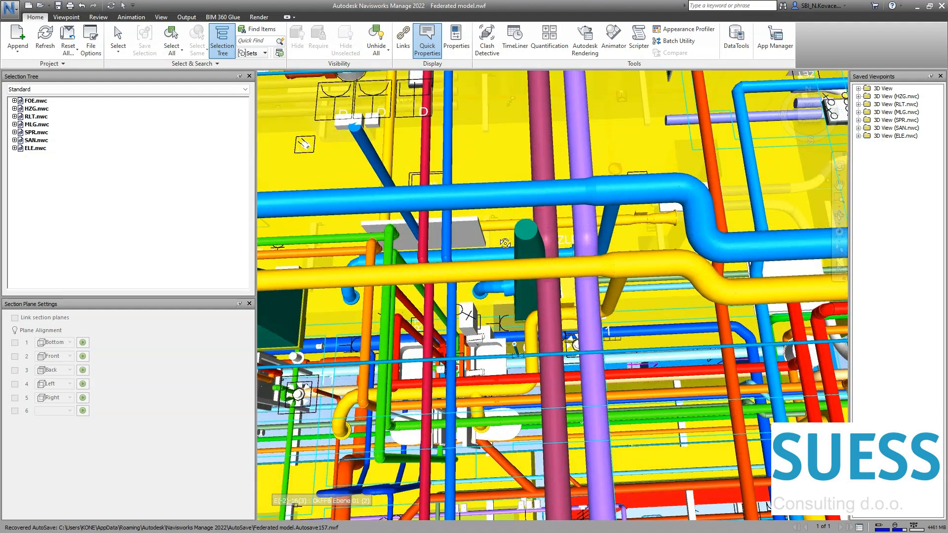
mouse_move(527, 269)
mouse_down()
mouse_move(576, 234)
mouse_move(531, 262)
mouse_up()
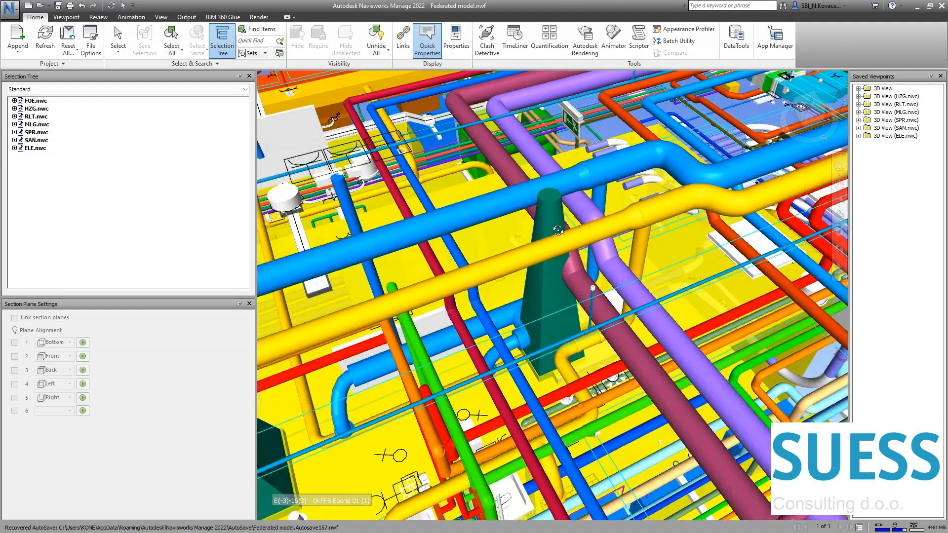
Step: Reopen Clash Detective on the EL vs HZG results with clash group AS85 displayed
click(494, 52)
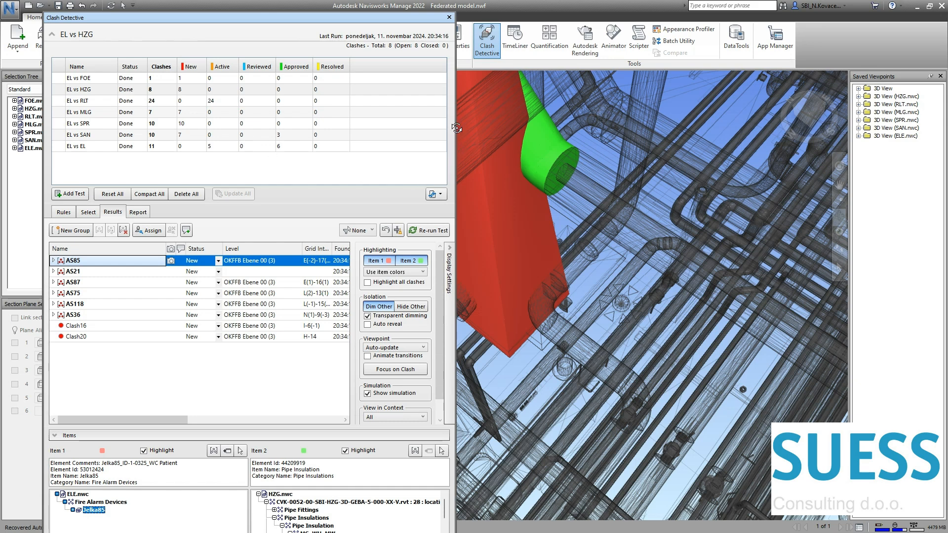
mouse_move(456, 128)
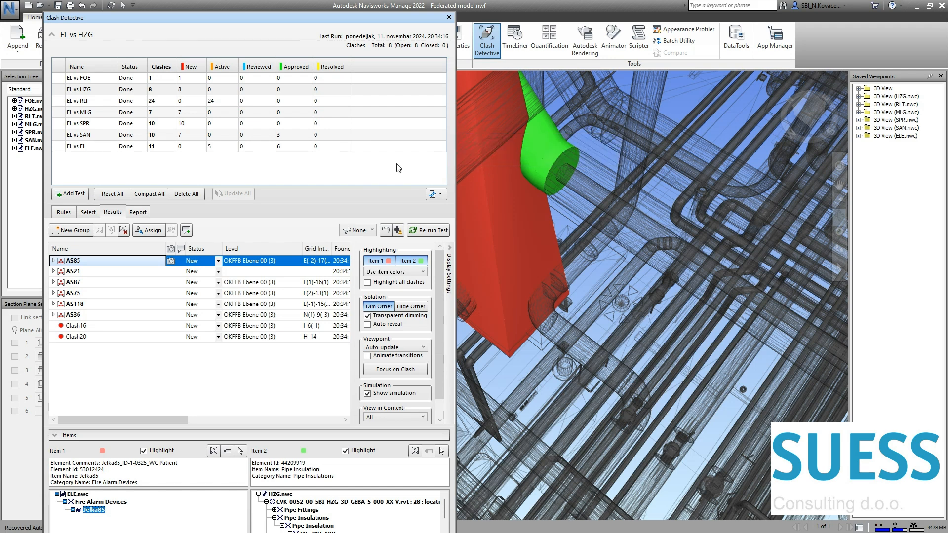